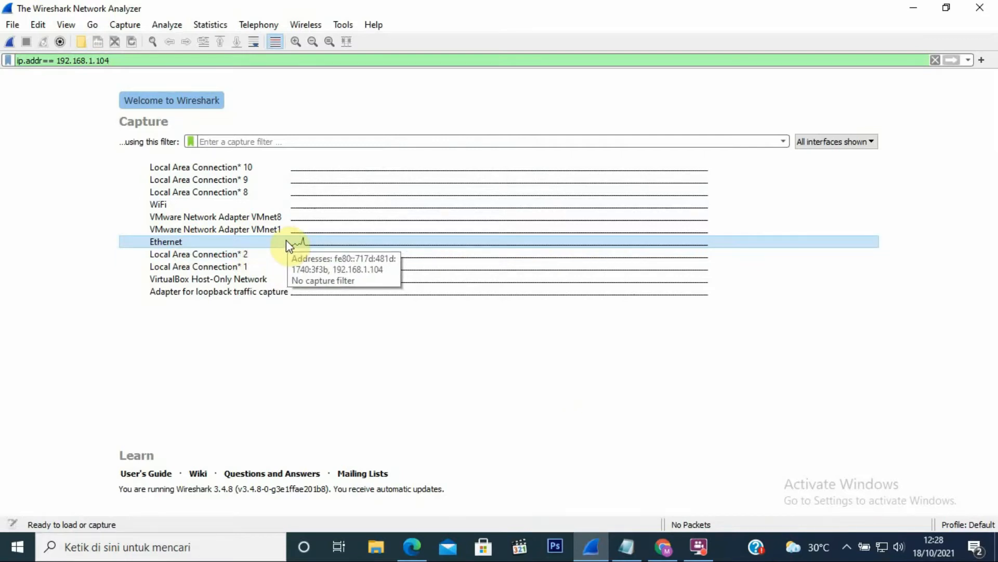
- Clear the display filter and start a live packet capture on the Ethernet interface
click(936, 60)
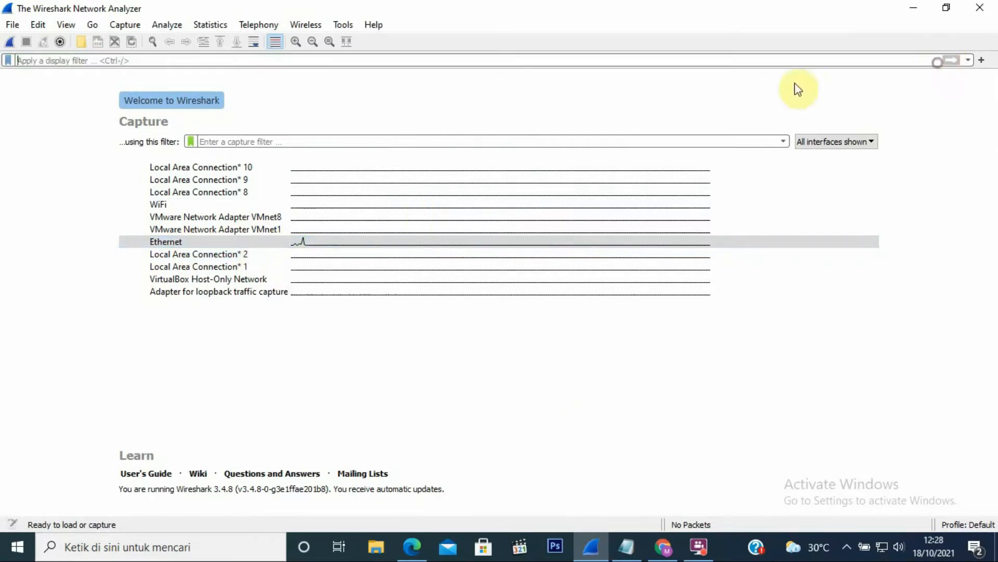
double_click(271, 243)
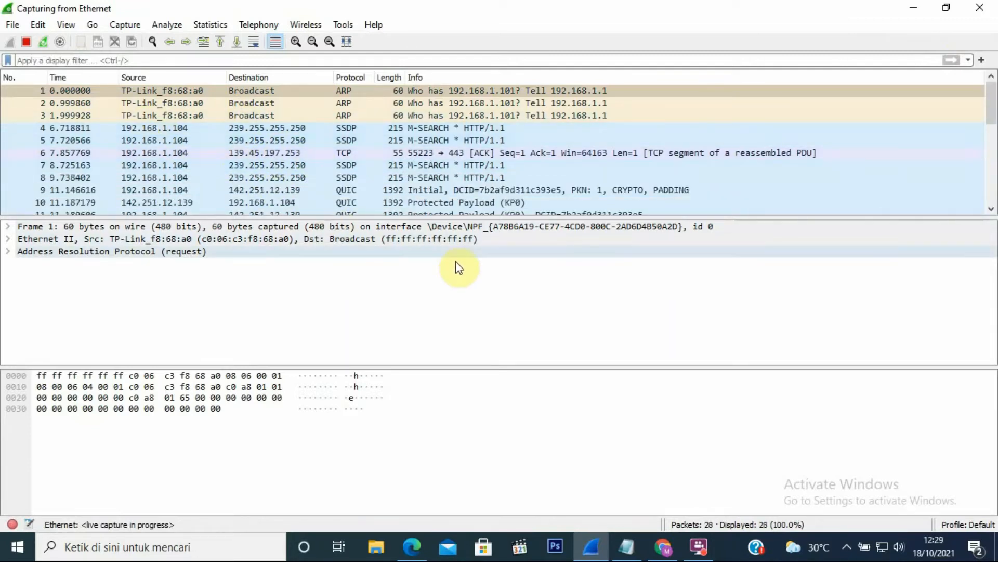
click(664, 546)
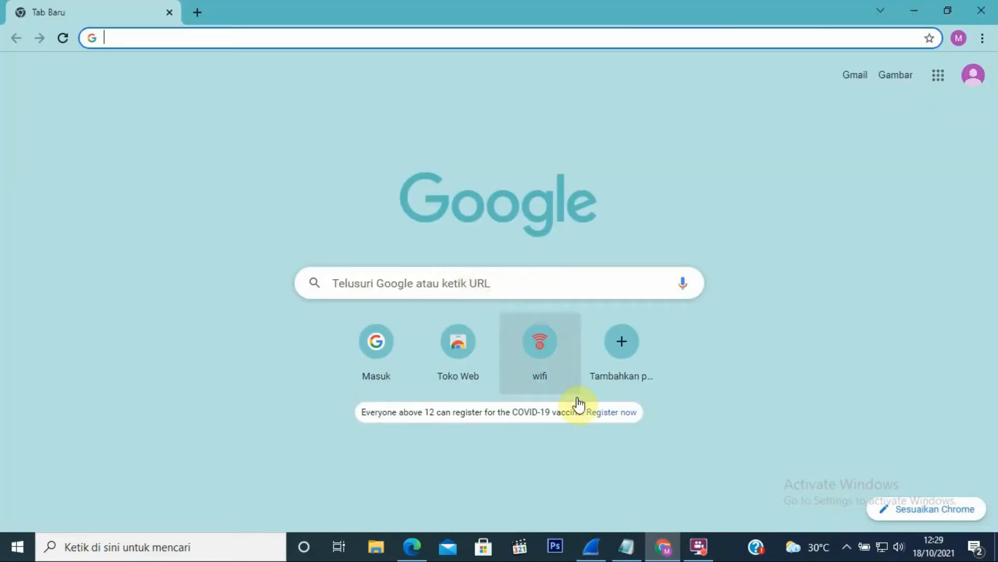
click(628, 544)
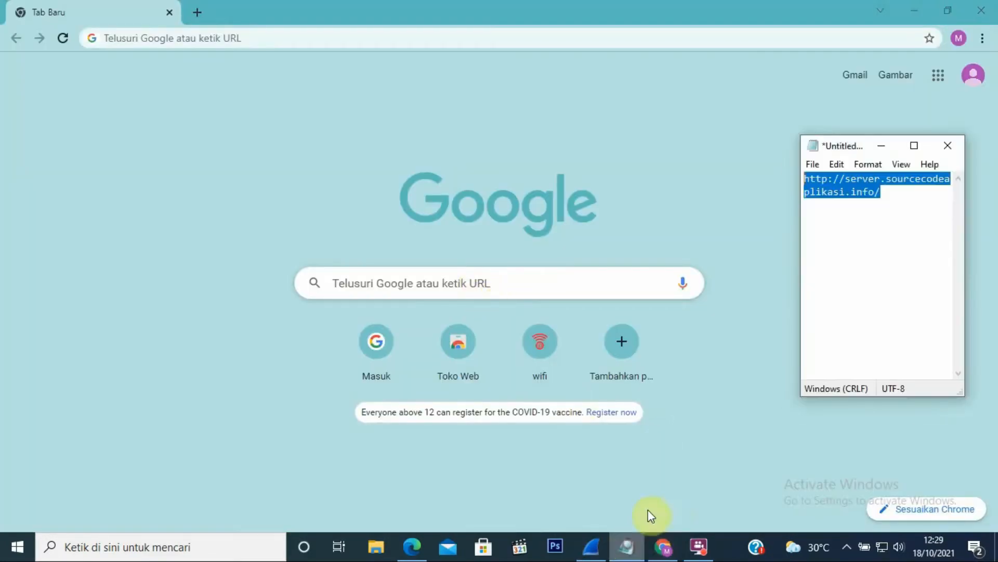
click(891, 201)
drag(892, 200, 805, 178)
key(ctrl+c)
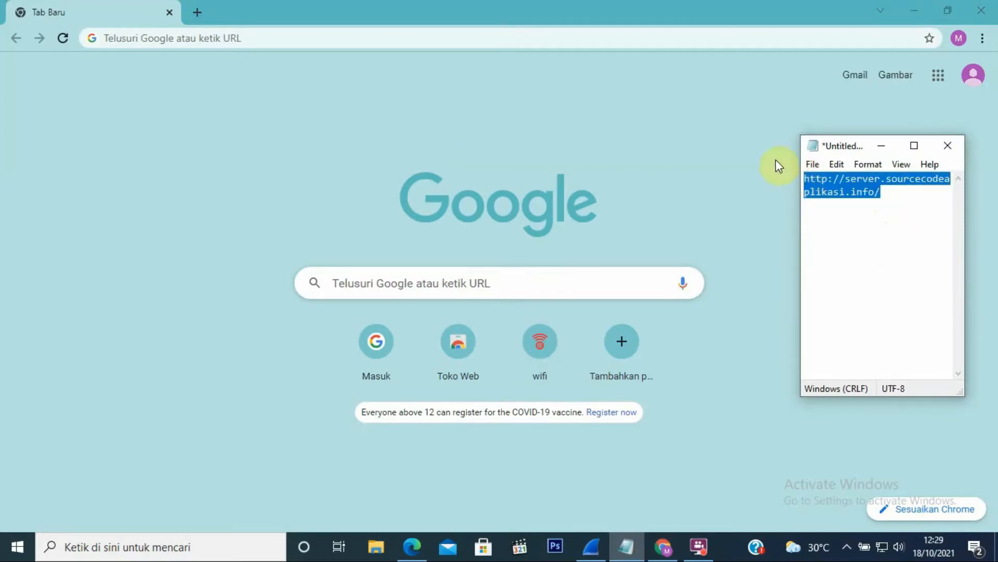
click(395, 38)
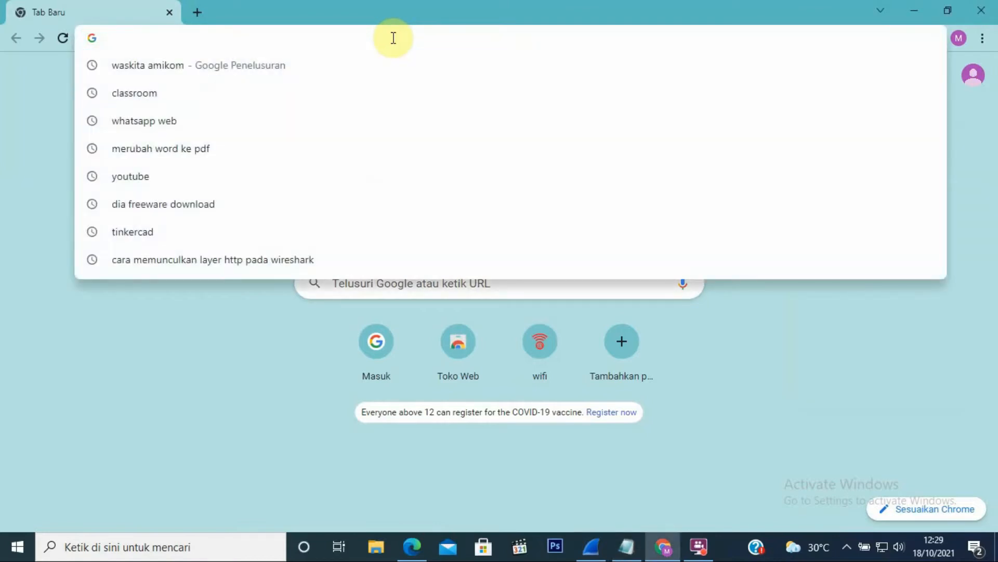
key(ctrl+v)
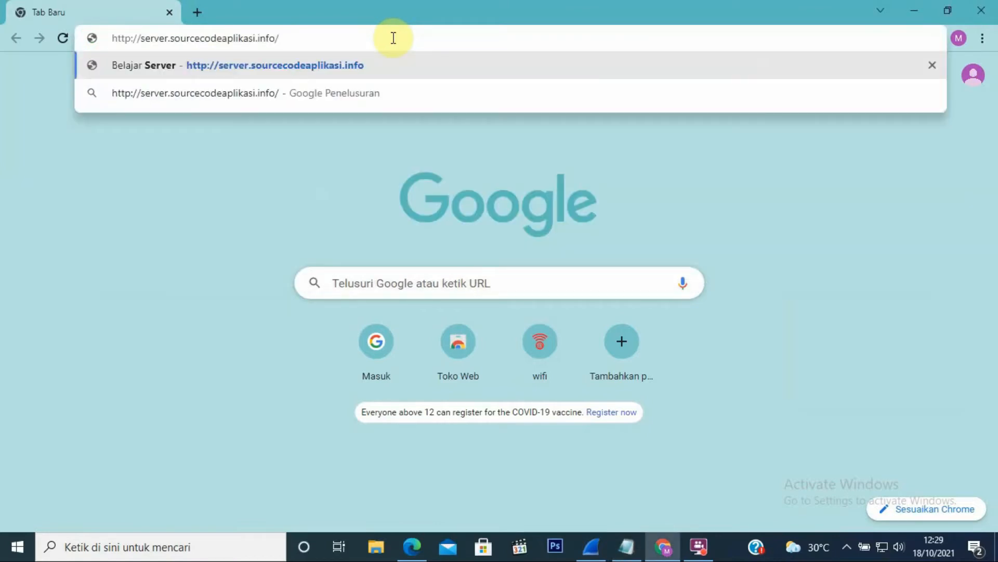
key(Return)
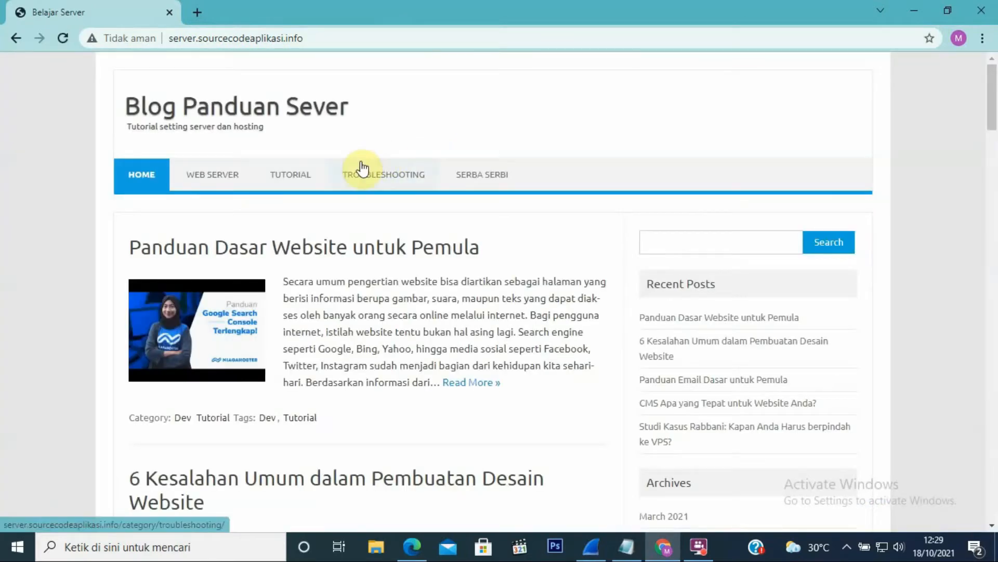
click(353, 252)
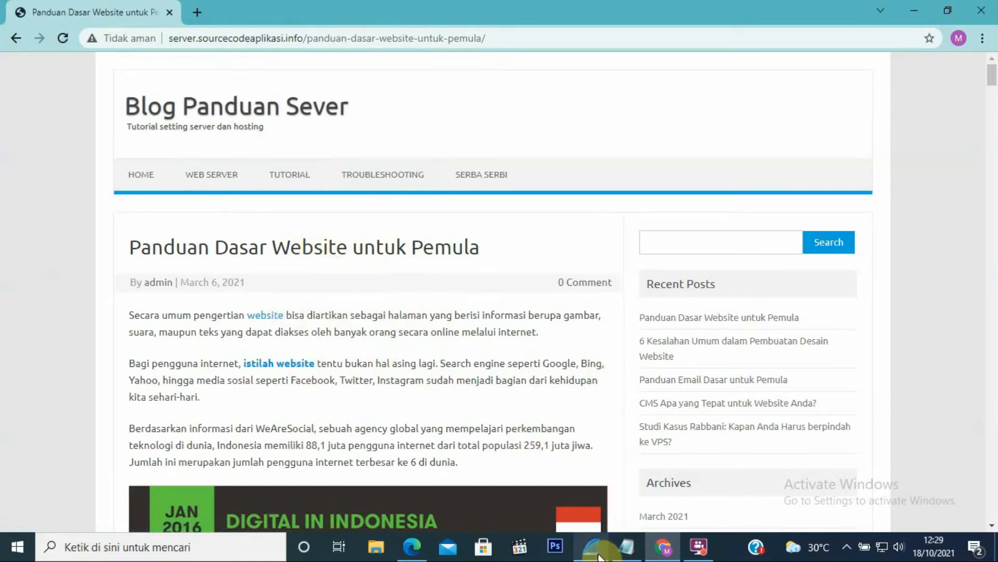
- Switch back to Wireshark and stop the running Ethernet capture
mouse_move(599, 556)
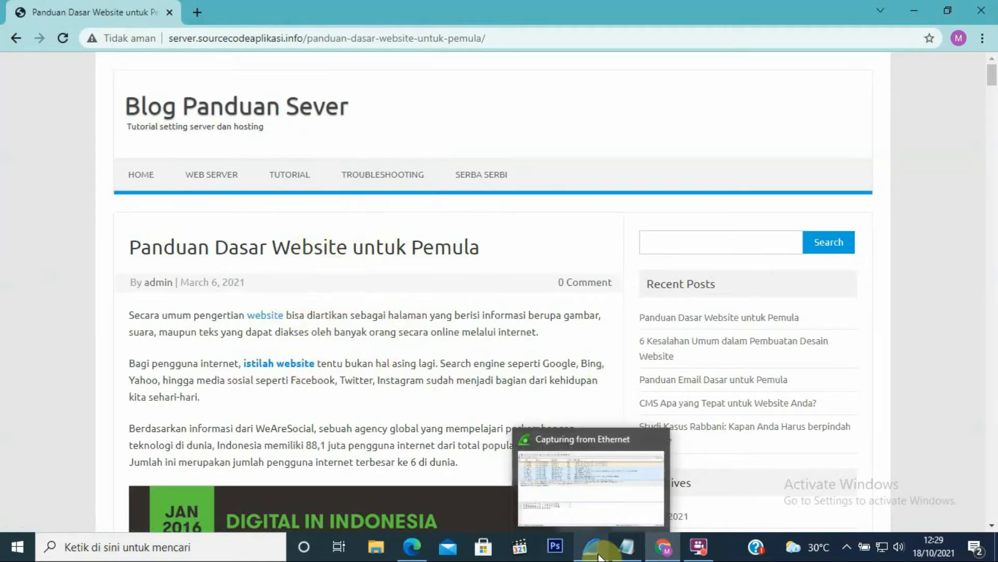
click(599, 555)
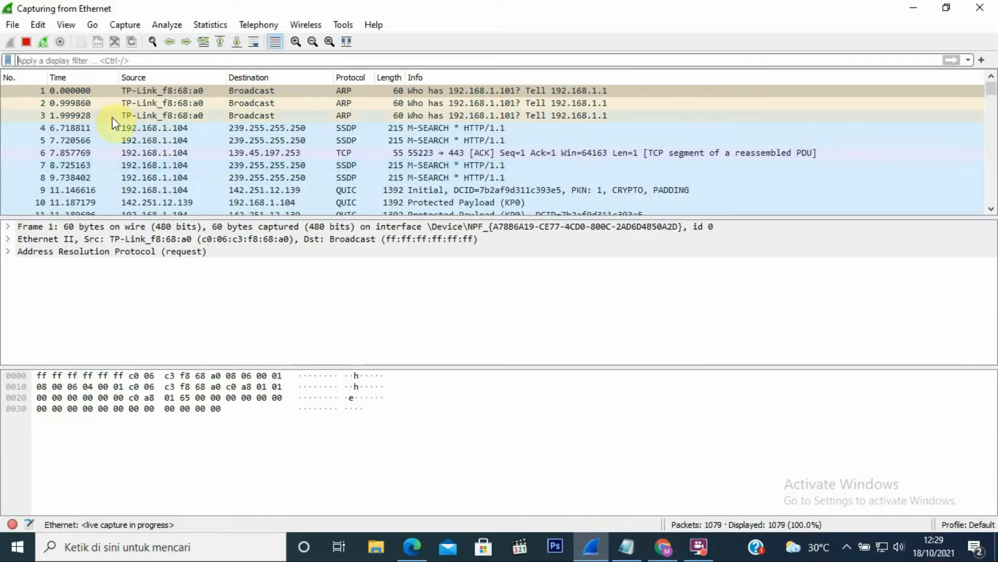
click(37, 54)
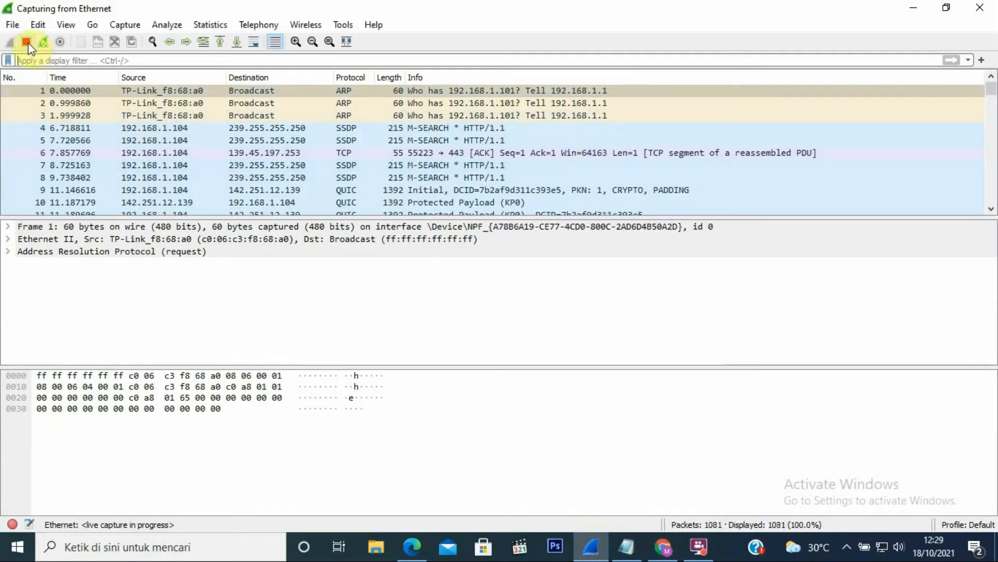
click(26, 41)
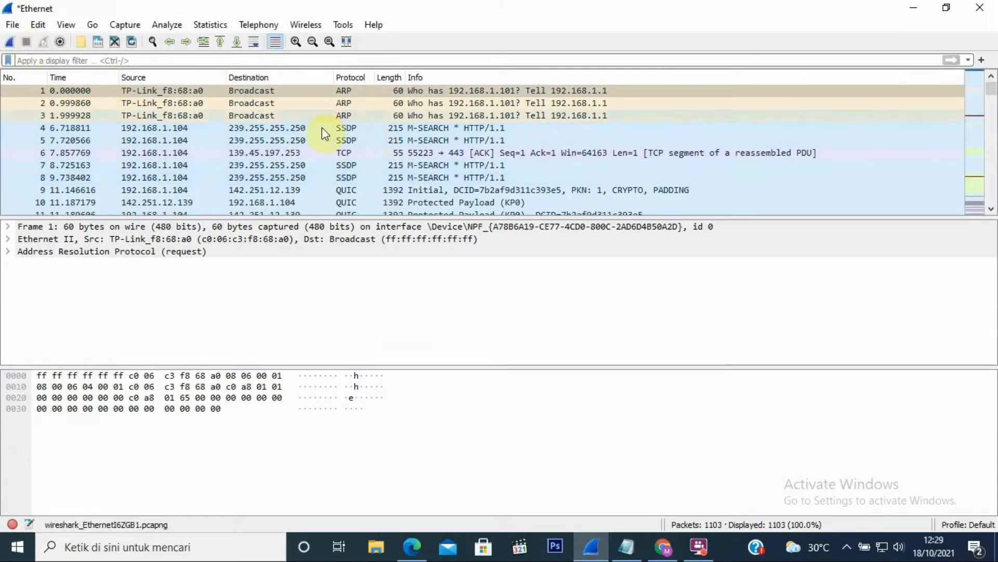
- Examine the captured packet list and the byte fields in the hex dump of frame 1
mouse_move(993, 92)
mouse_down()
mouse_move(992, 177)
mouse_move(982, 95)
mouse_up()
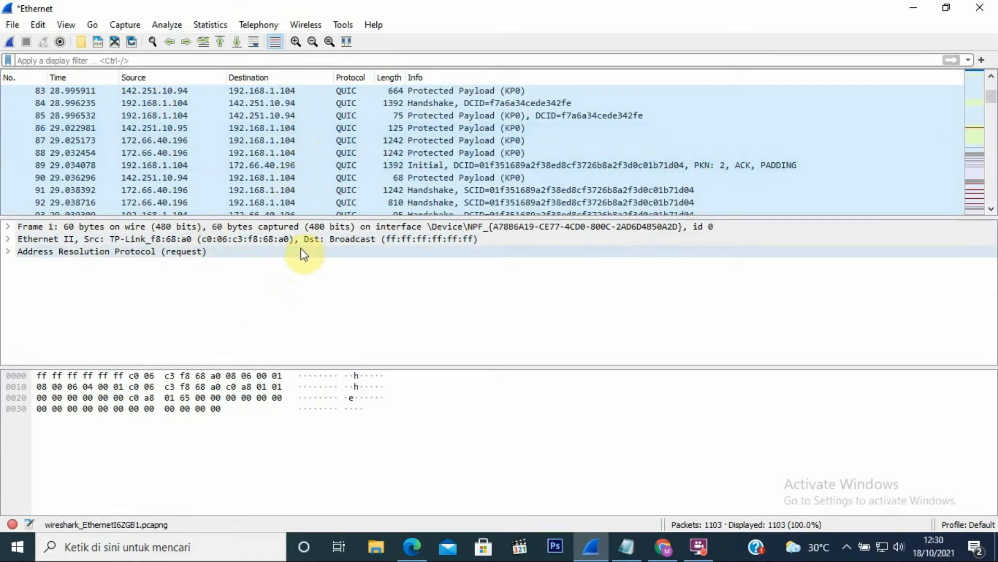
click(203, 409)
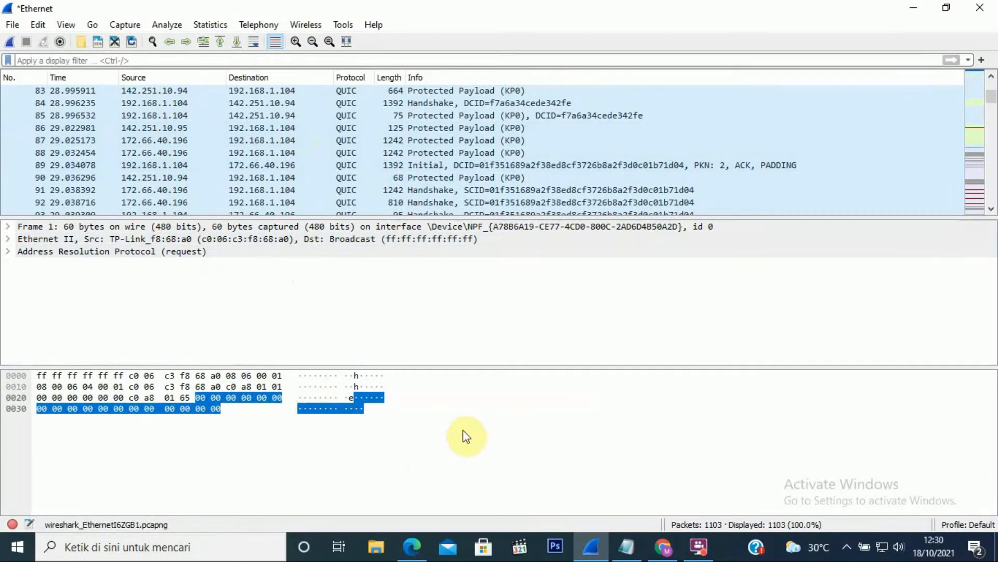
click(238, 375)
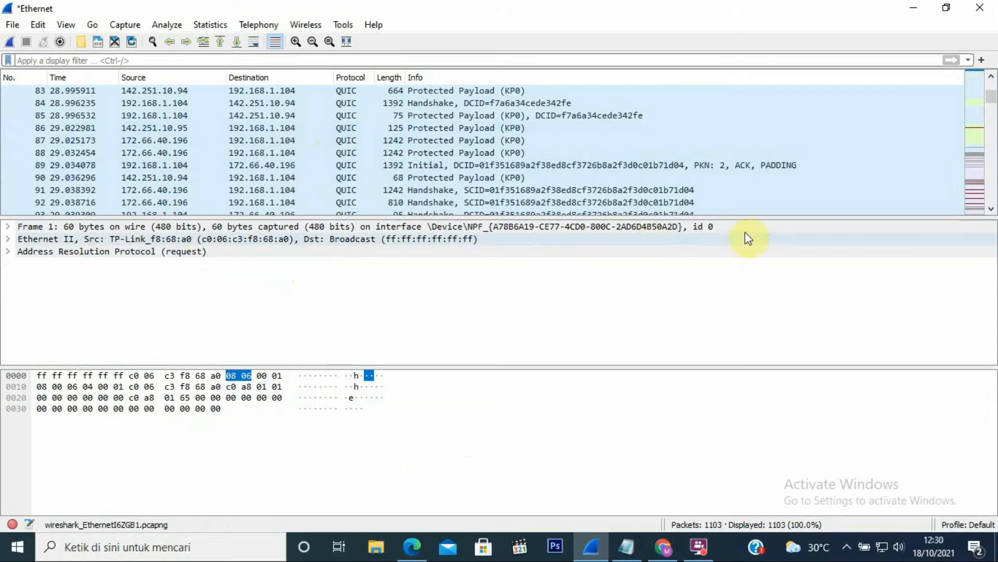
mouse_move(990, 99)
mouse_down()
mouse_move(991, 154)
mouse_move(990, 107)
mouse_up()
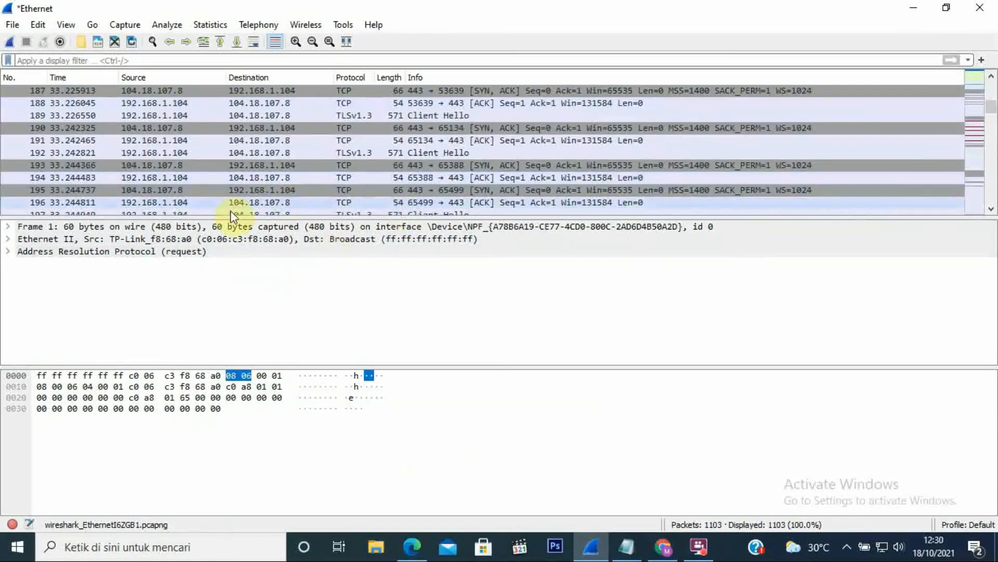
- Filter the captured packets with the display filter ip.addr==192.168.1.104
click(61, 62)
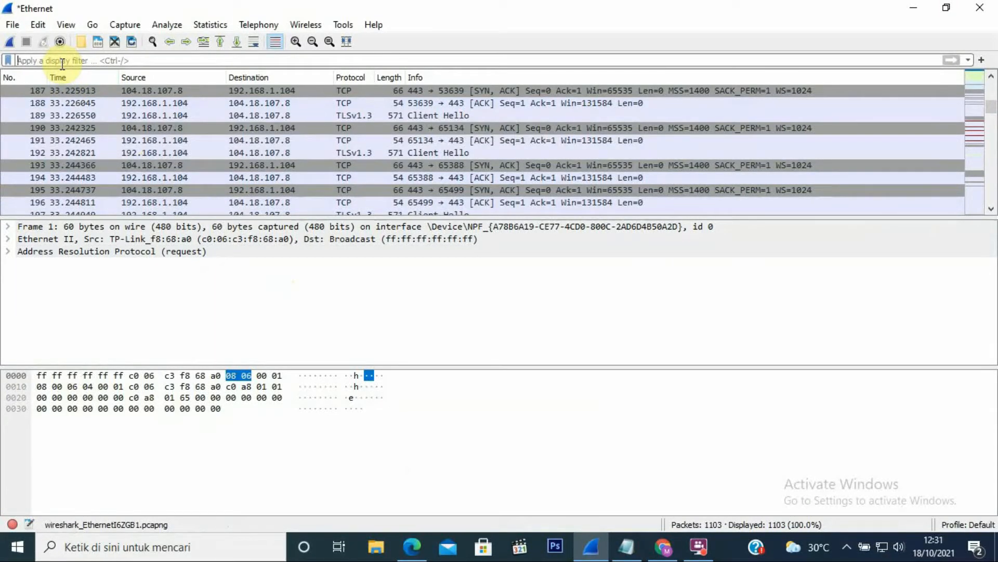
text(ip)
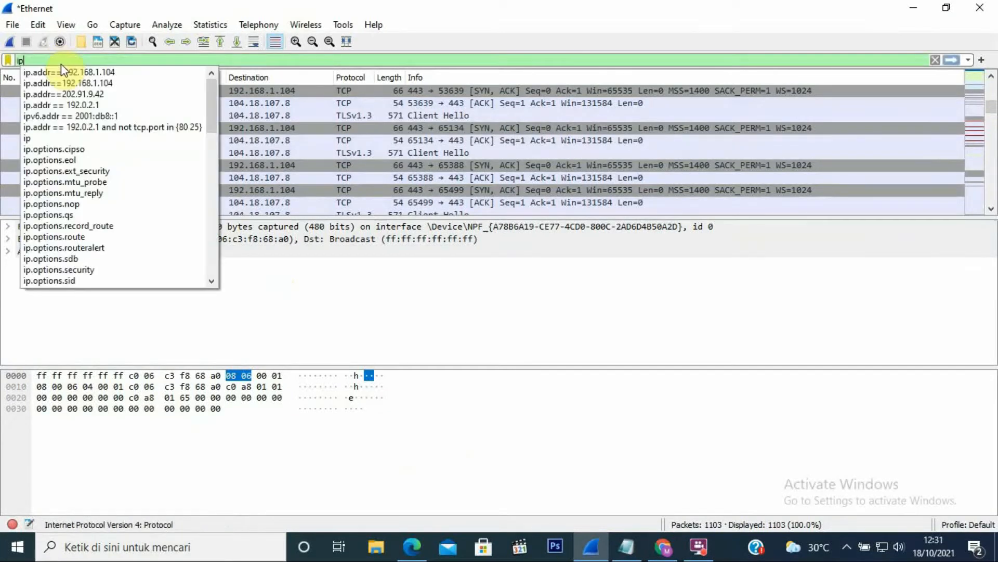
text(.ad)
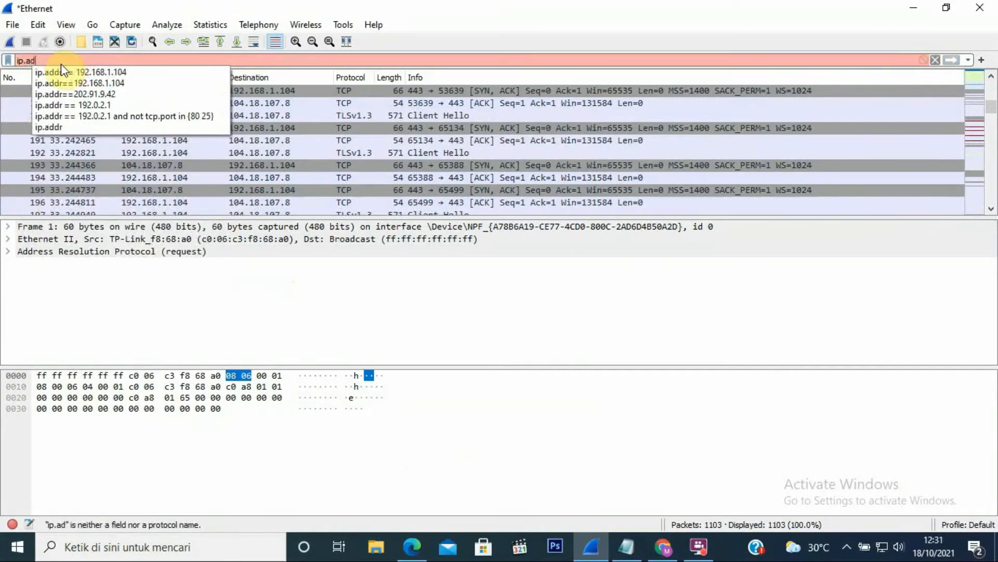
text(dr)
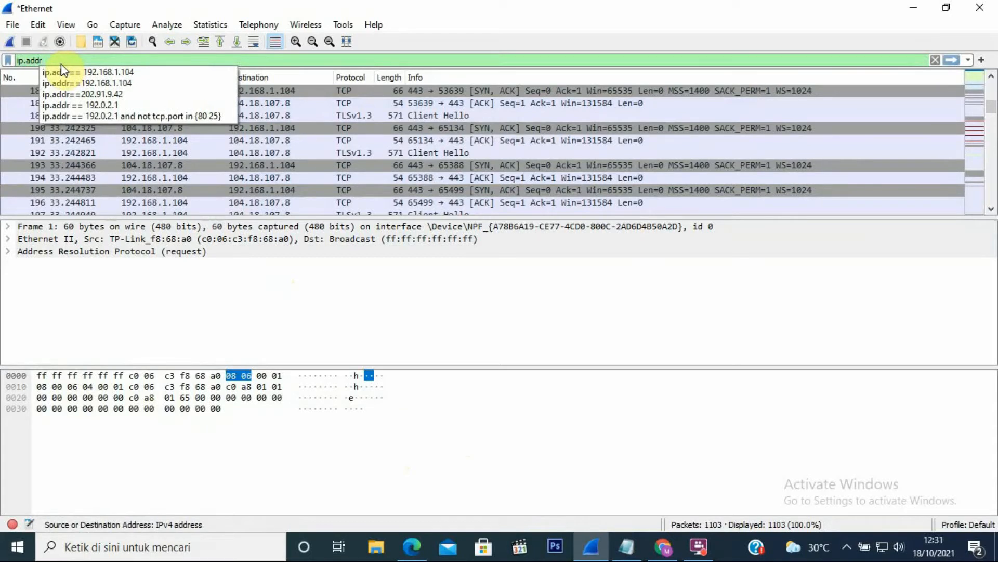
text(==)
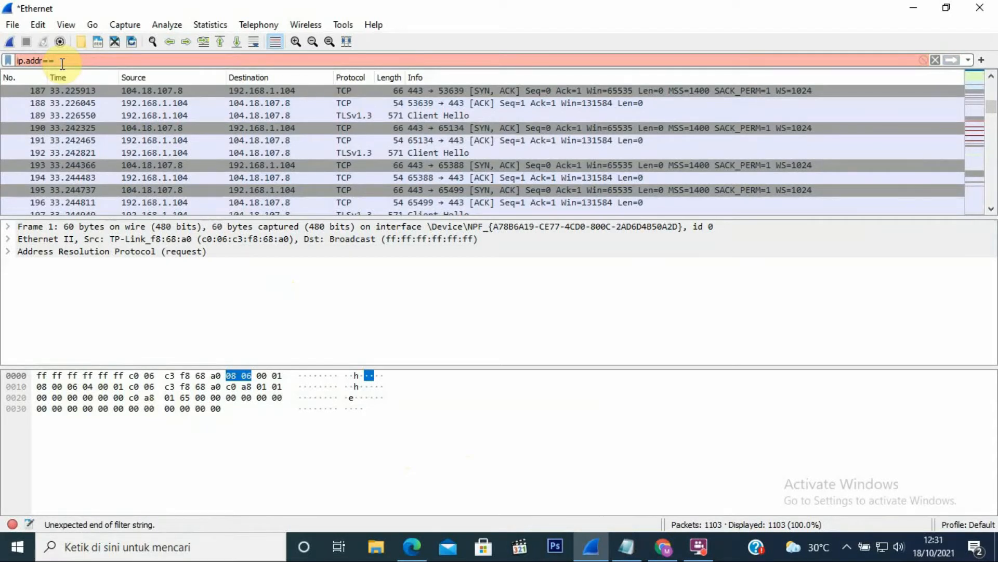
text(192.)
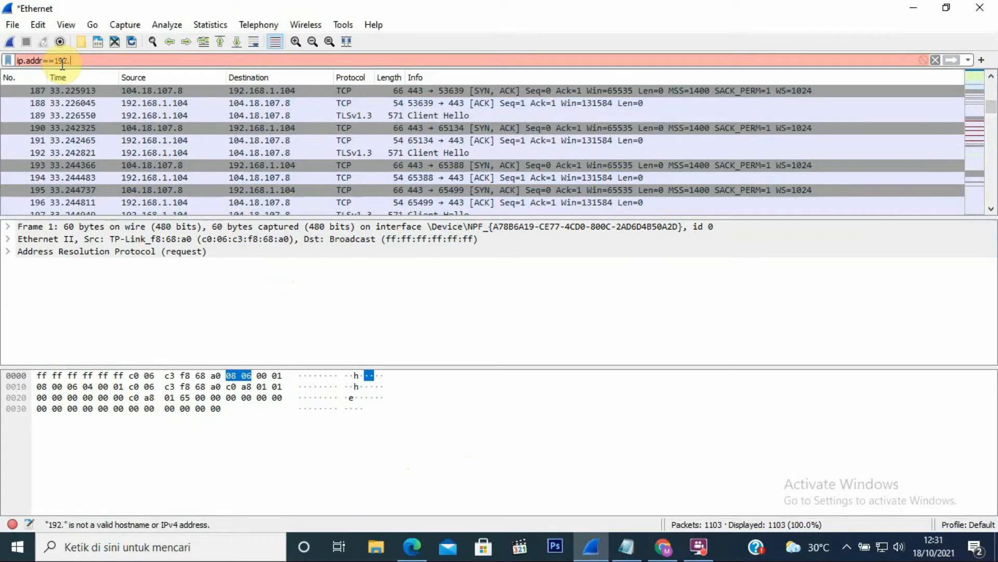
text(168)
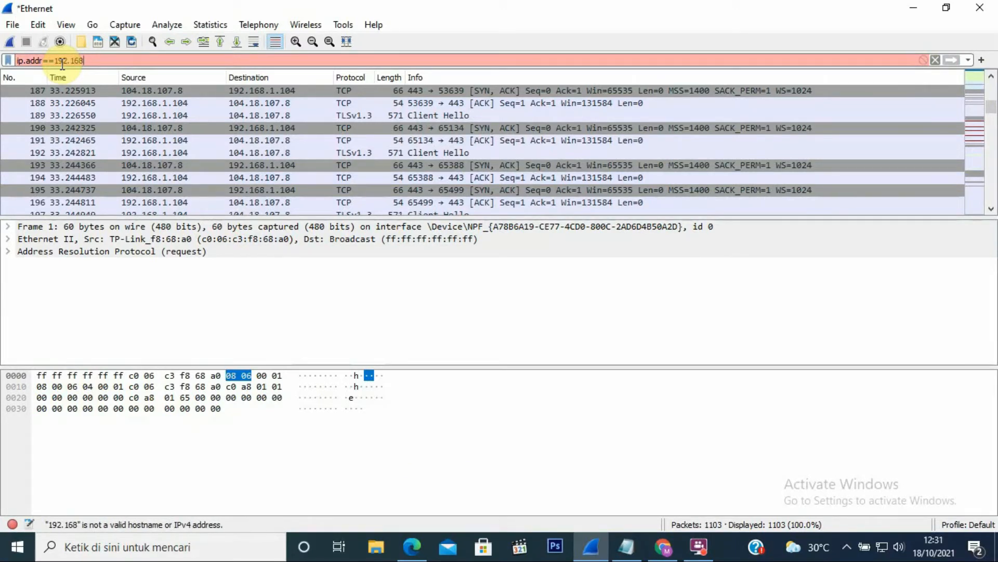
text(.1.)
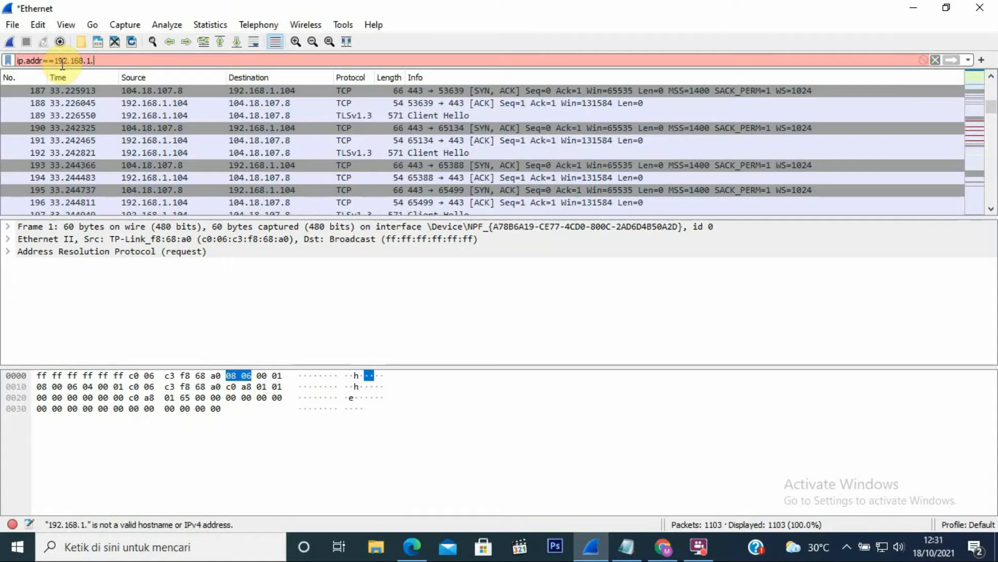
text(104)
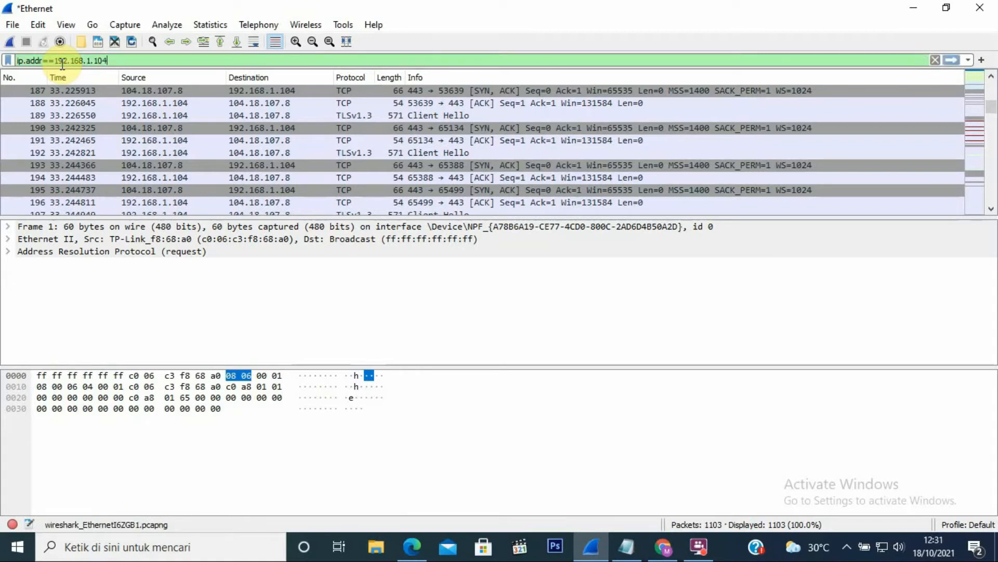
key(Return)
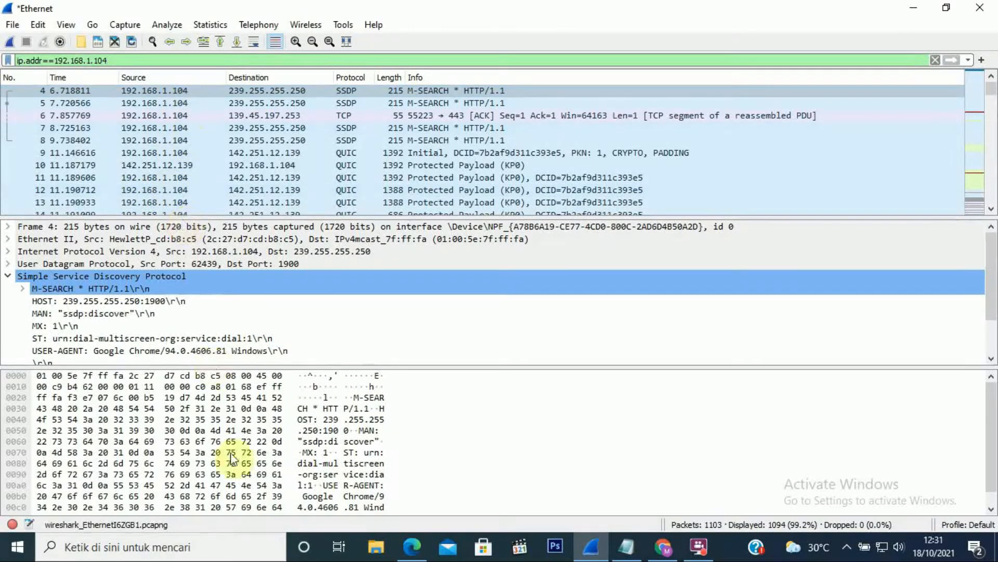
- Open Command Prompt, run ipconfig to check the Ethernet adapter's IPv4 address, and minimize the window
click(213, 547)
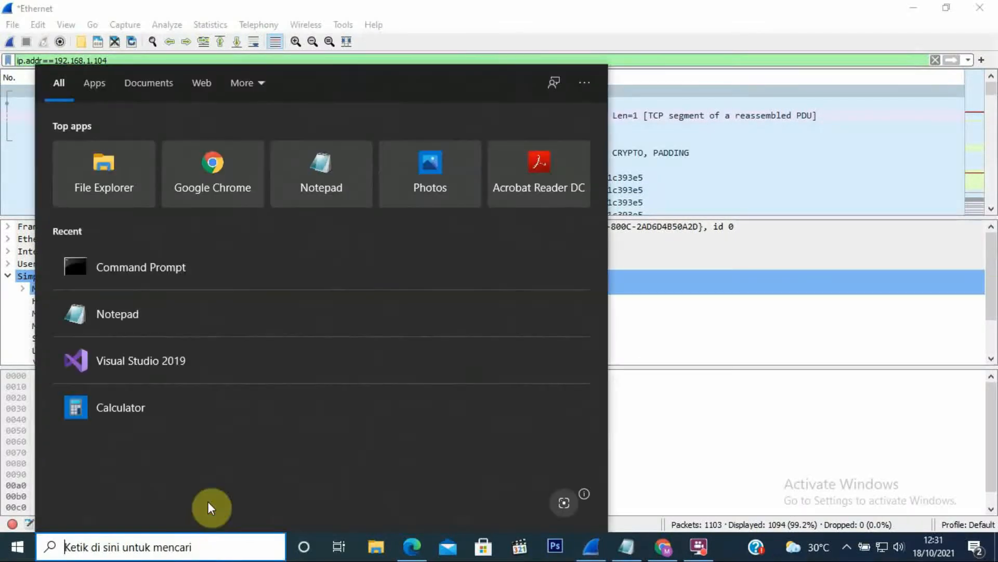
text(cmd)
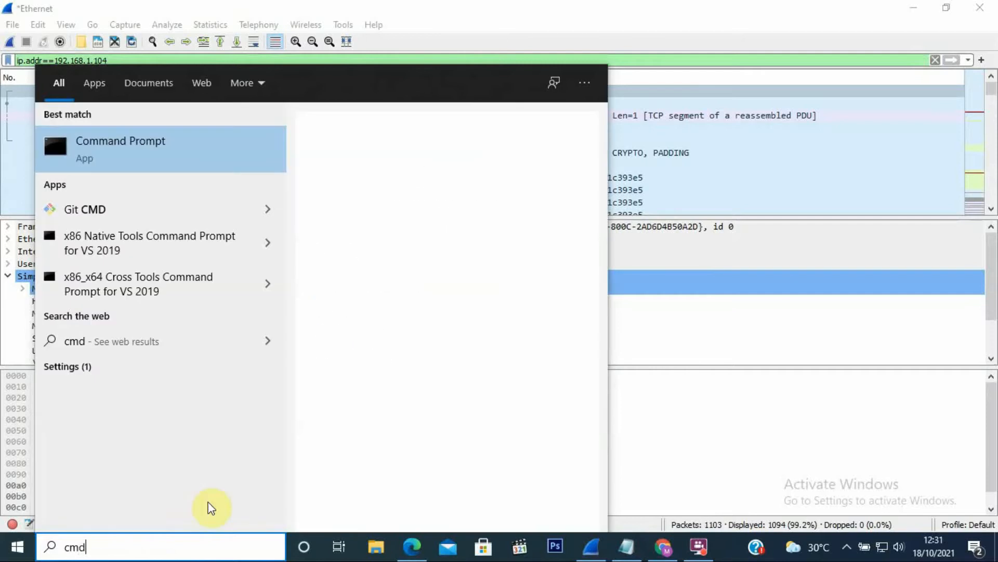
key(Return)
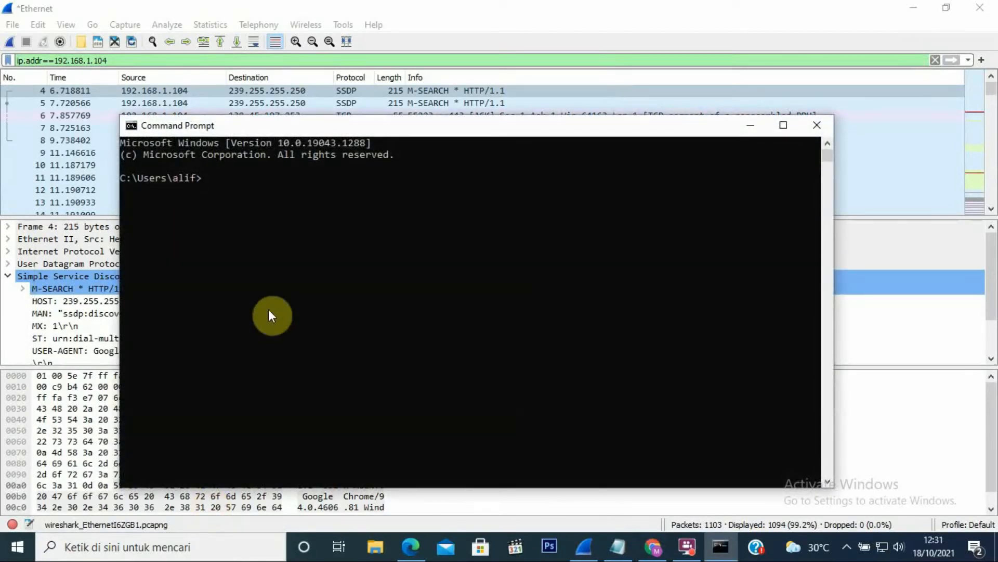
text(ipconfig)
key(Return)
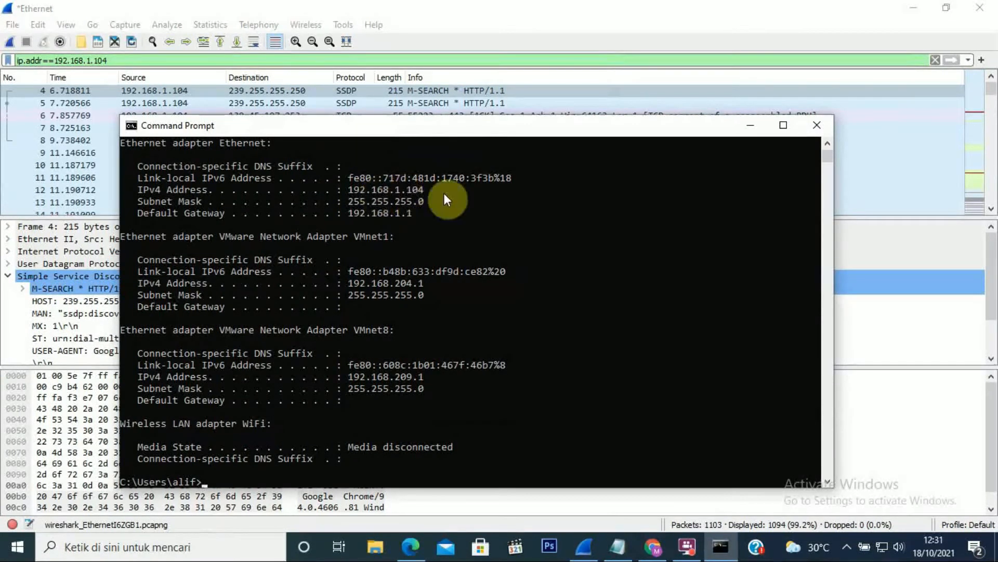
click(752, 127)
- Replace the IP address display filter with http and apply it to the capture
click(123, 91)
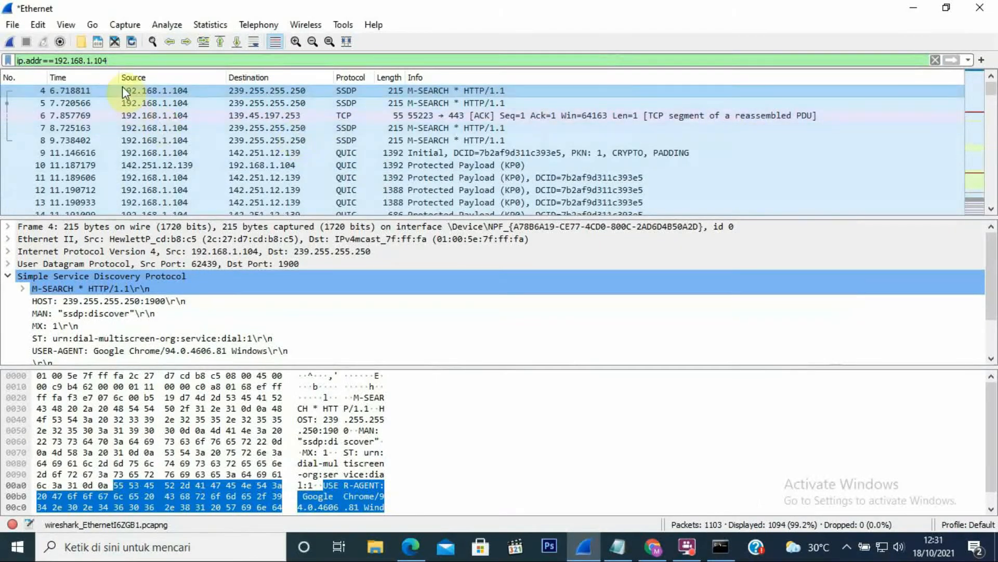
click(122, 61)
drag(122, 61, 15, 61)
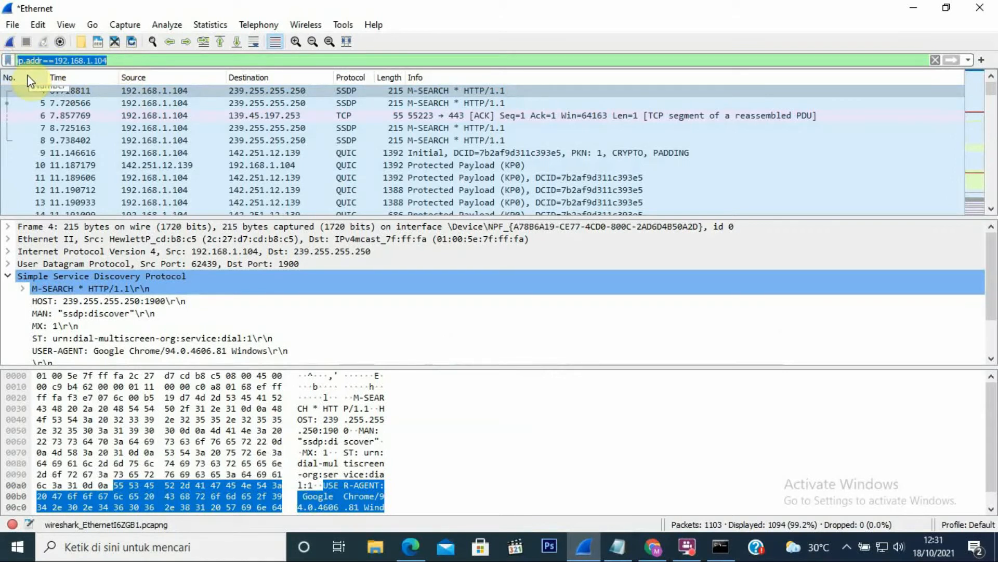
key(BackSpace)
text(http)
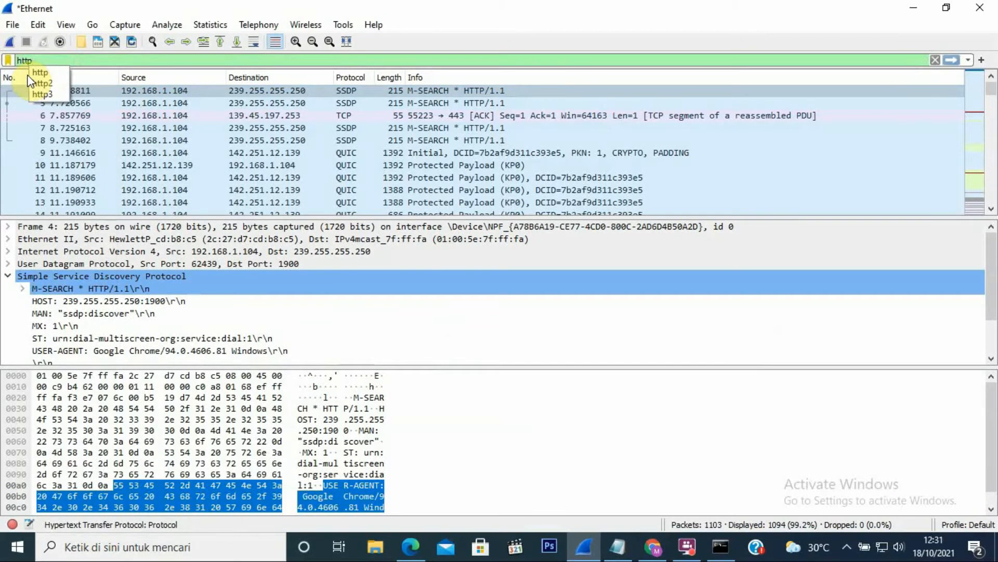
key(Return)
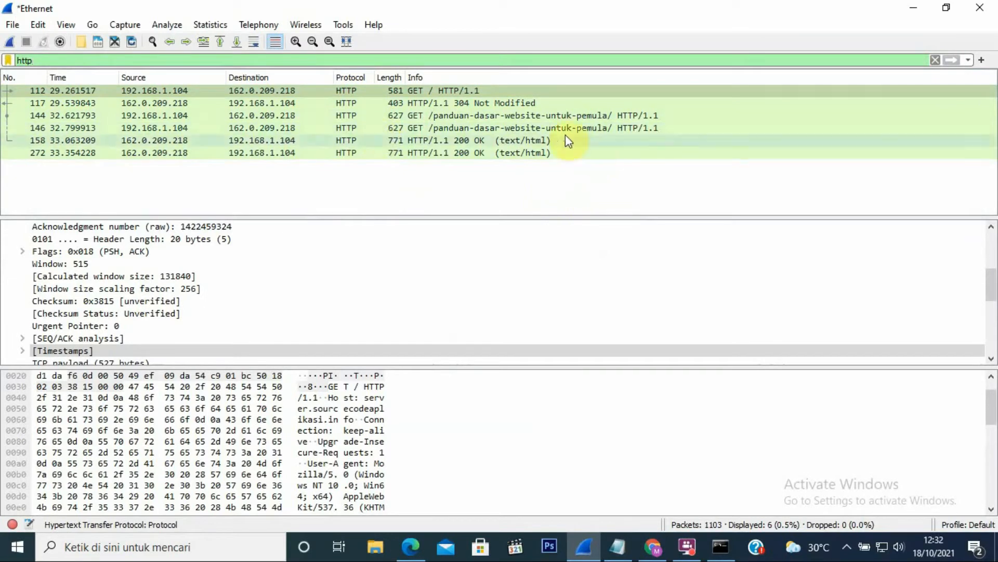
- Select the first HTTP GET packet, frame 112, and collapse its Transmission Control Protocol and Hypertext Transfer Protocol details
click(483, 95)
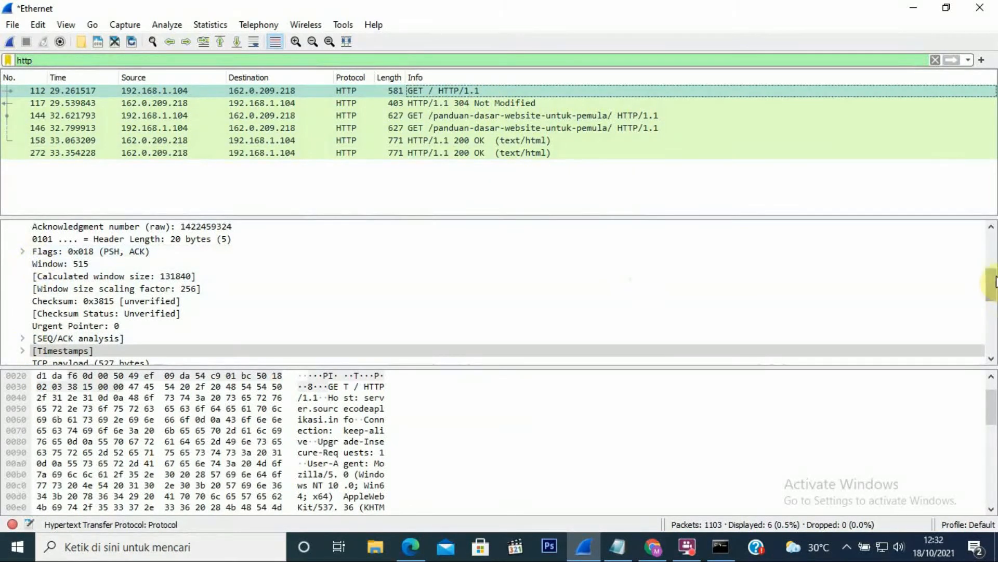
scroll(62, 260, up, 4)
click(8, 264)
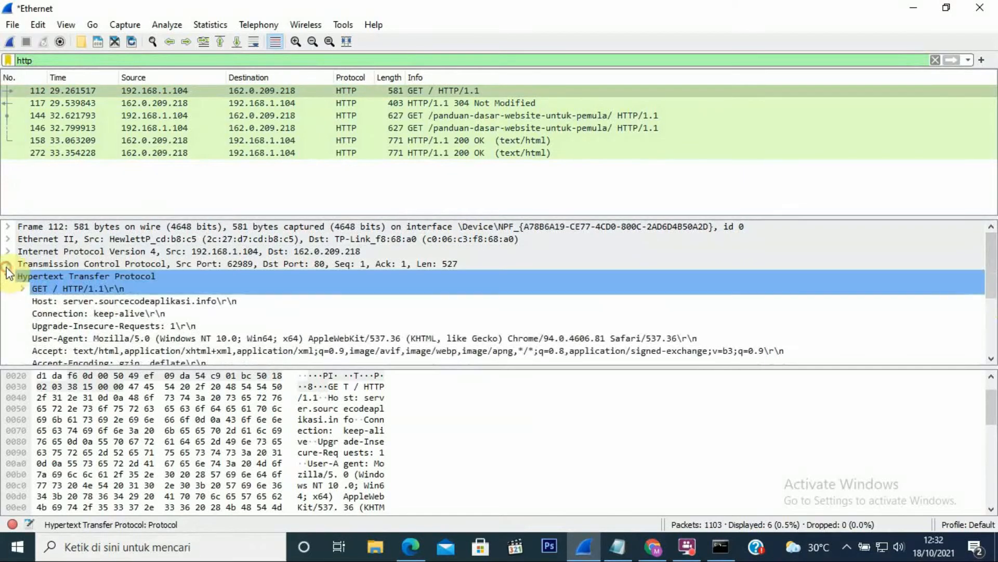
click(8, 277)
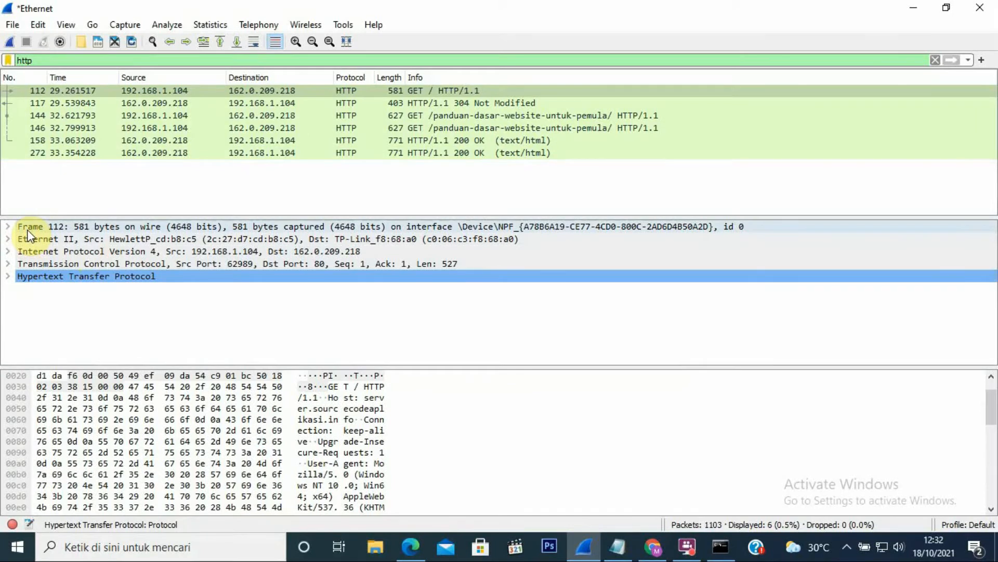
- Expand the Frame and Ethernet II sections of frame 112 one after the other to examine their fields, collapsing each again
click(7, 226)
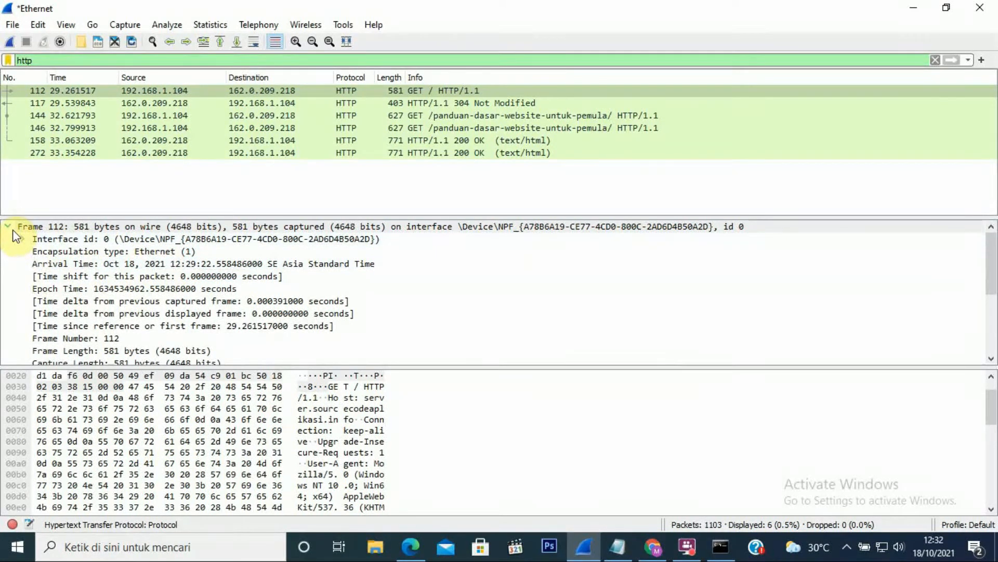
drag(991, 283, 968, 215)
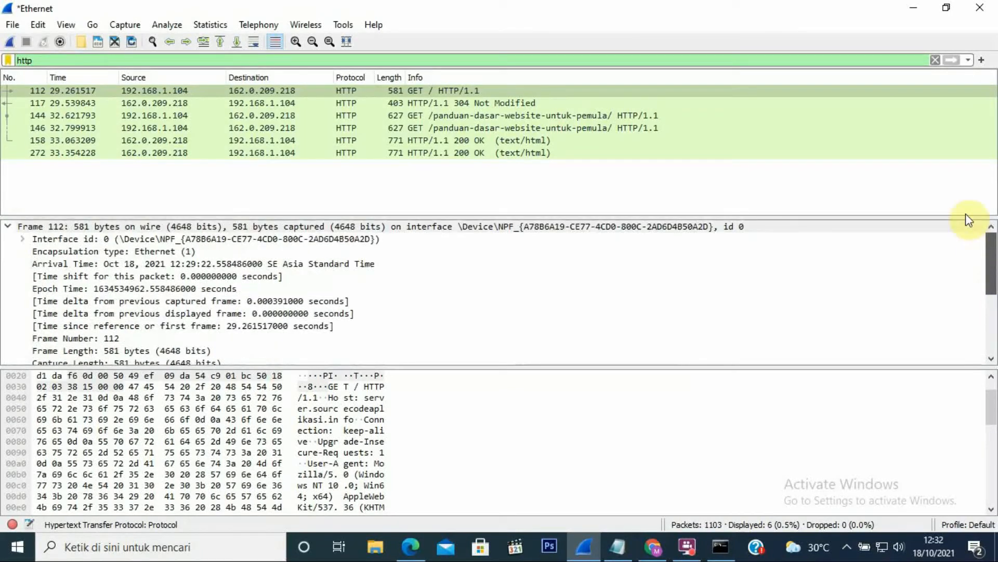
click(8, 226)
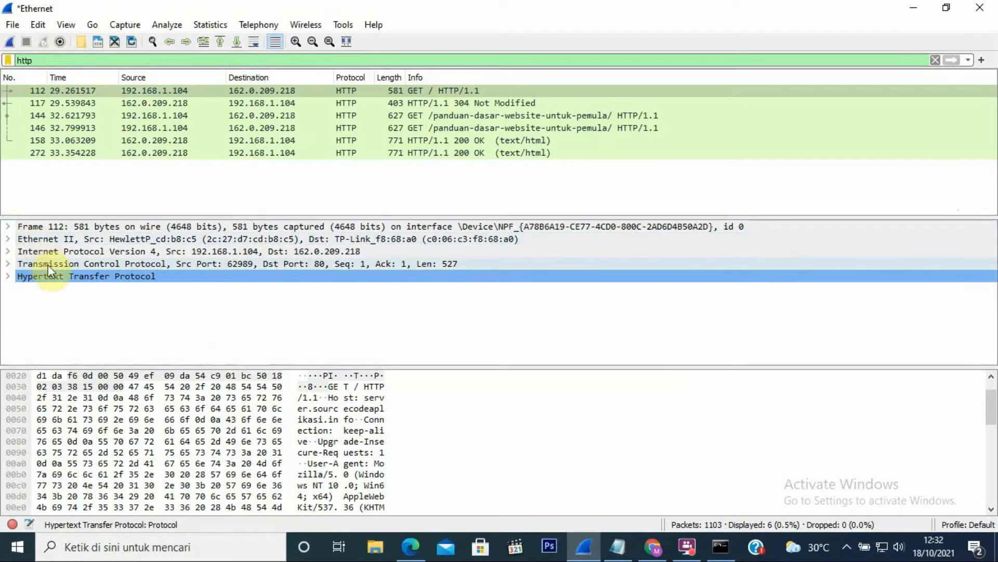
click(7, 238)
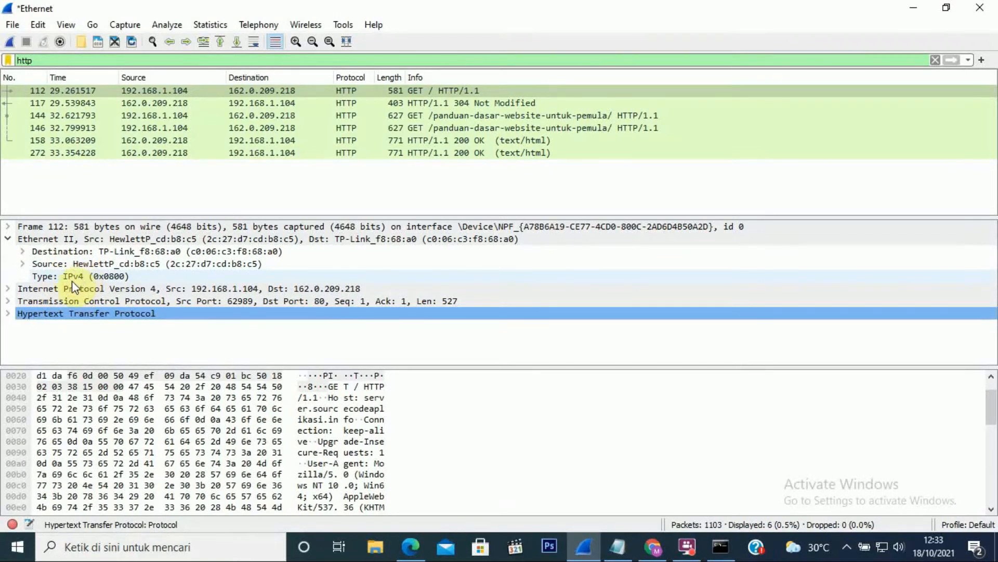
click(8, 239)
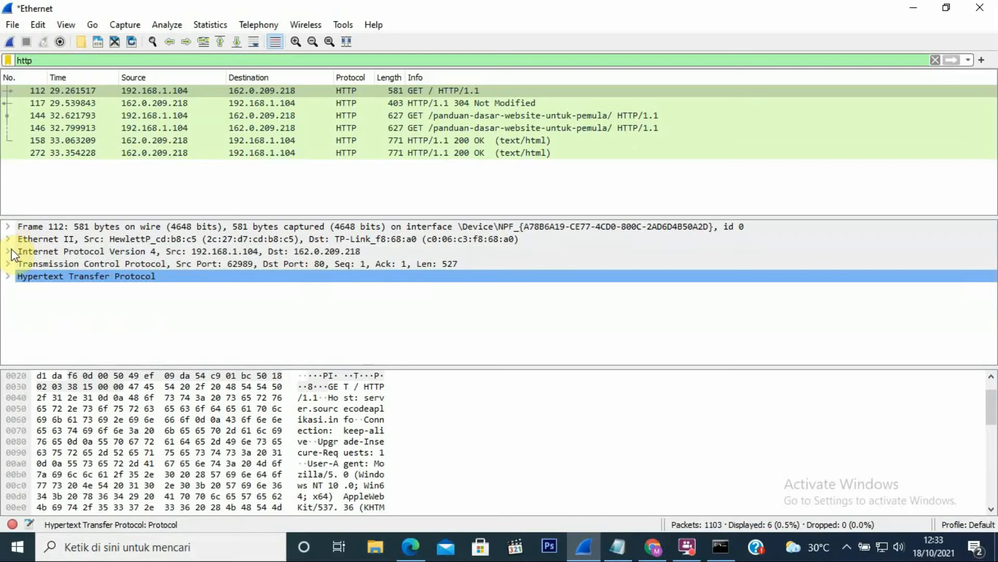
- Expand frame 112's Internet Protocol Version 4 section, examine its header fields down to the protocol and addresses, and collapse it
click(8, 251)
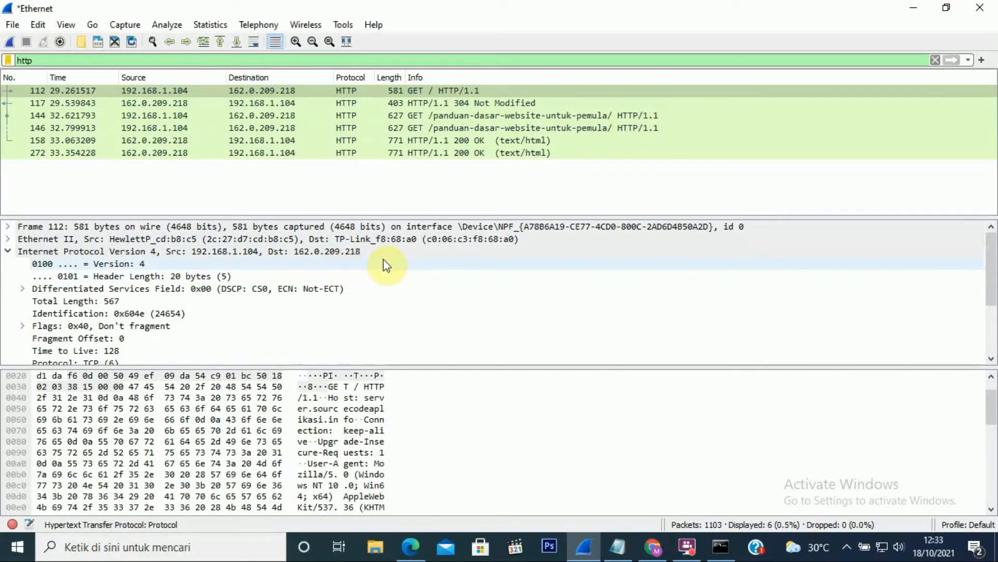
drag(993, 292, 994, 299)
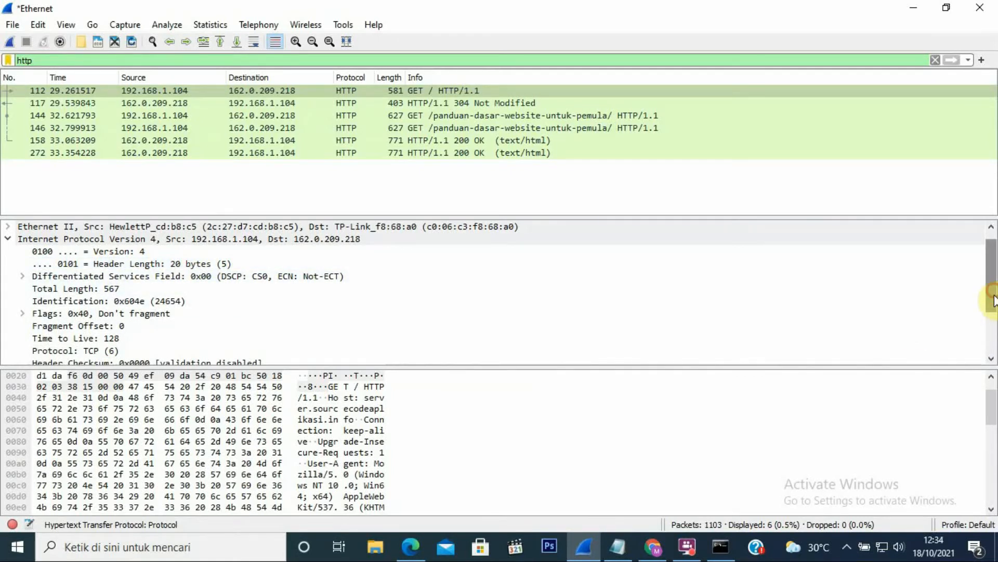
drag(993, 300, 995, 316)
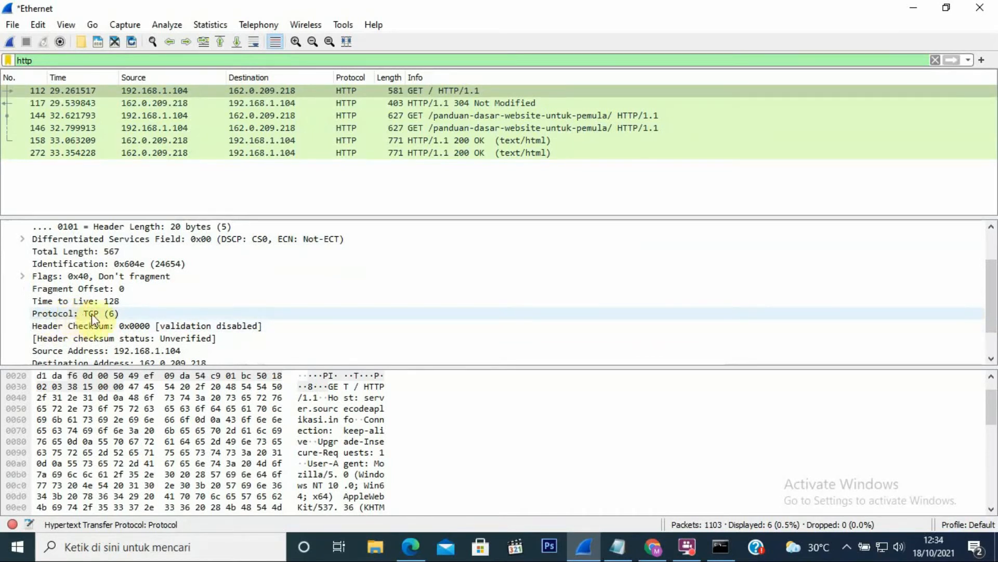
drag(993, 319, 996, 284)
click(8, 252)
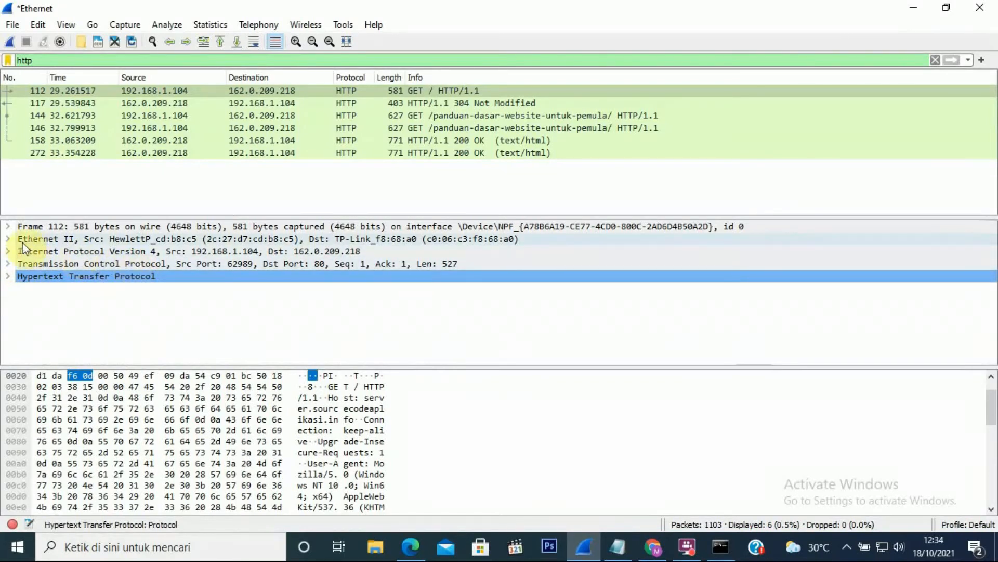
- Expand frame 112's Transmission Control Protocol section, examine its ports and sequence numbers, and collapse it
click(9, 264)
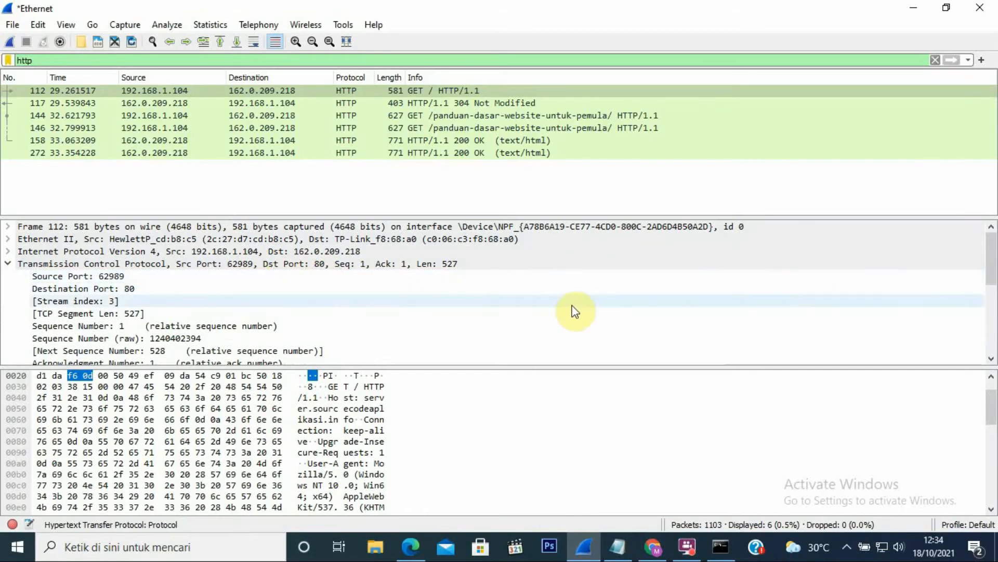
mouse_move(991, 264)
mouse_down()
mouse_move(993, 333)
mouse_move(992, 258)
mouse_up()
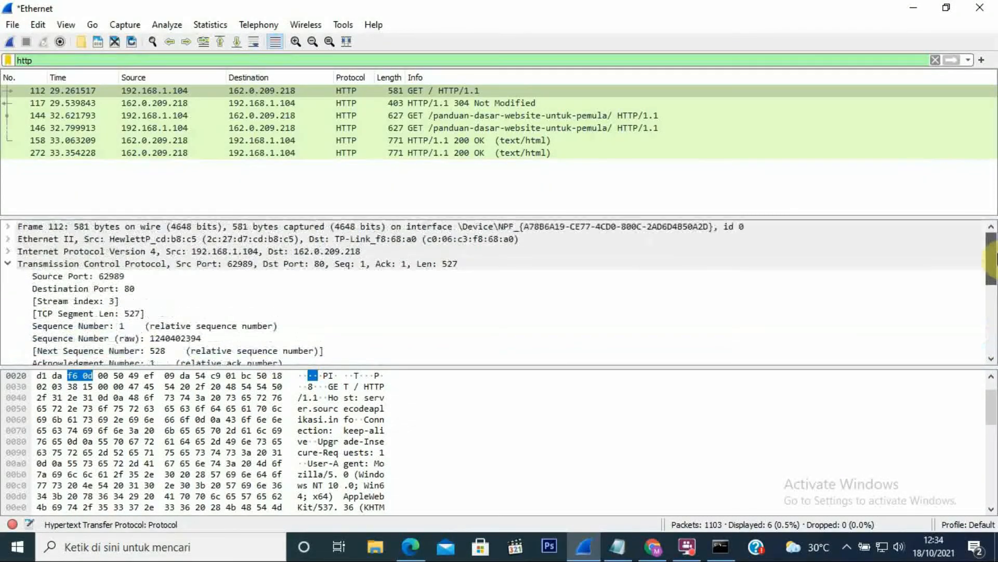
click(9, 264)
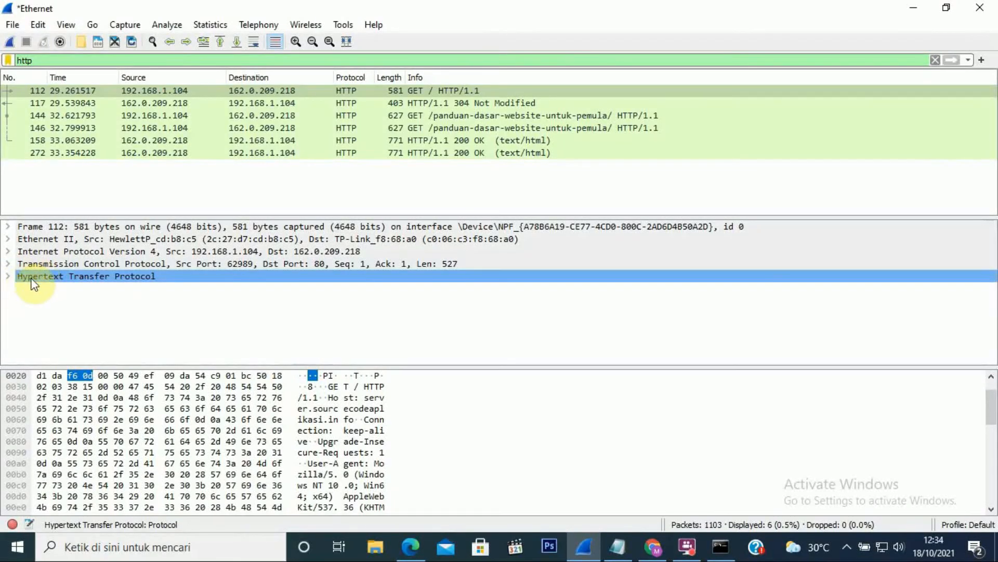
- Expand frame 112's Hypertext Transfer Protocol section, examine the GET request headers and the full request URI, and collapse it
click(7, 276)
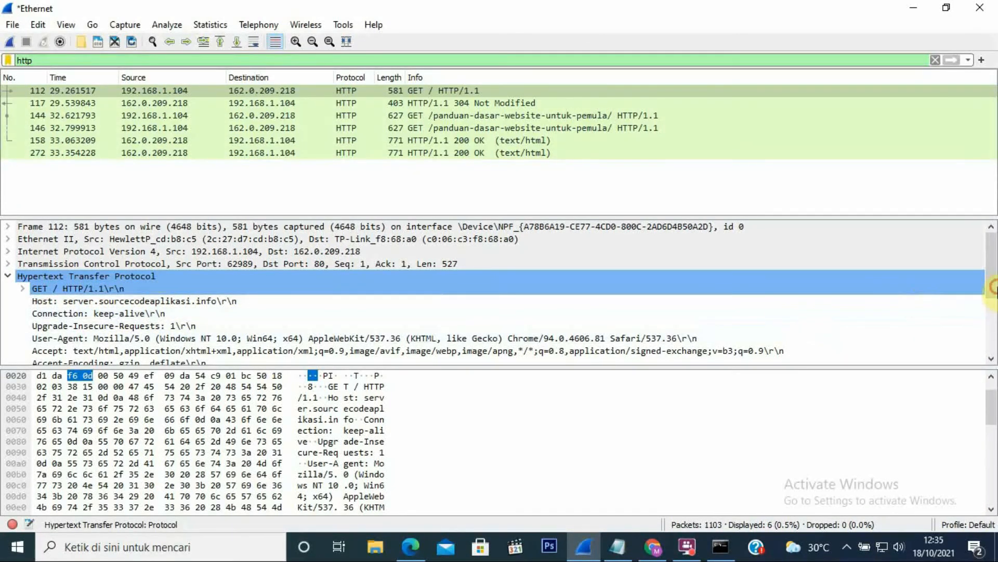
drag(993, 288, 991, 330)
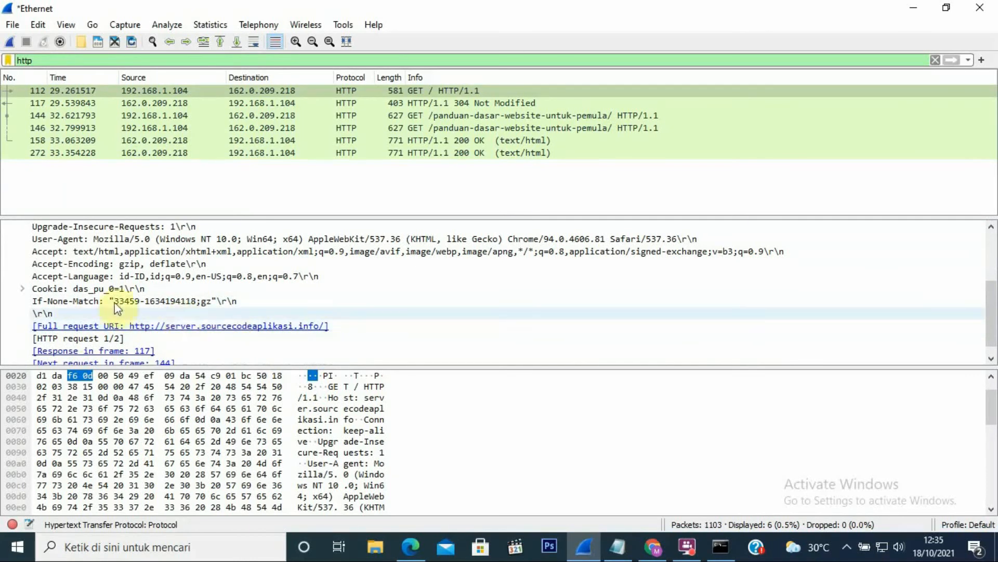
scroll(993, 306, up, 3)
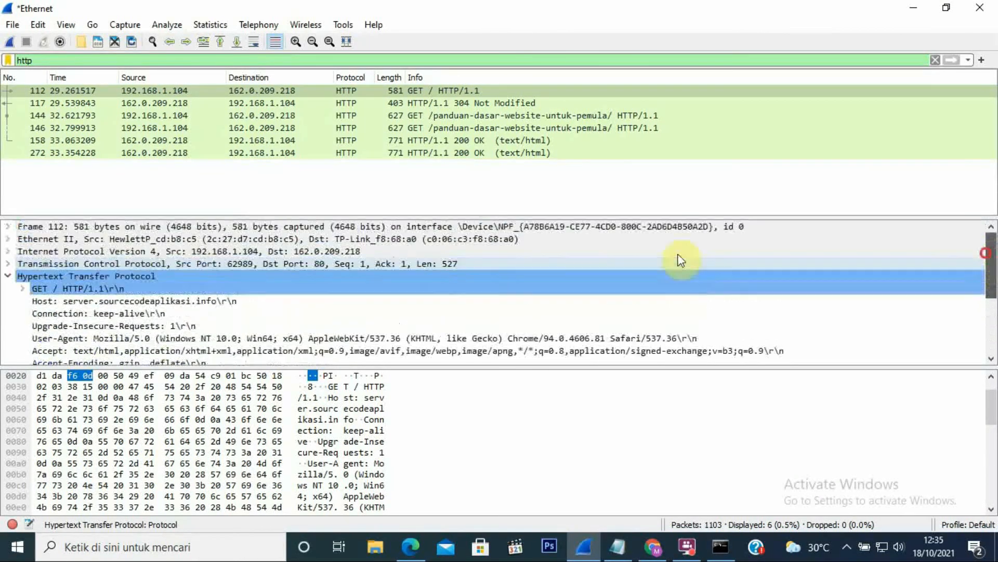
click(8, 278)
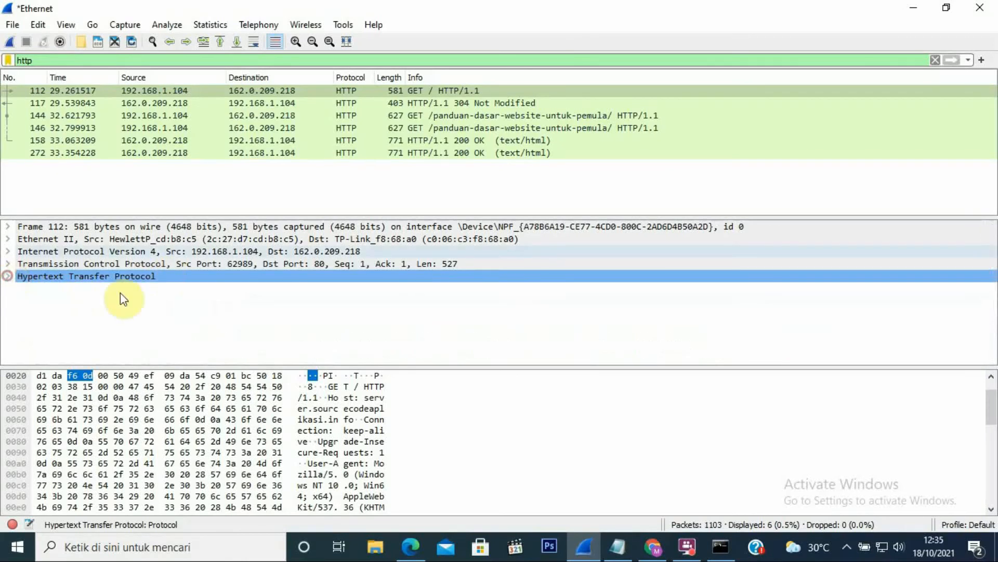
- Follow the TCP stream of frame 112, review the HTTP request and response conversation, and close the stream window
right_click(388, 89)
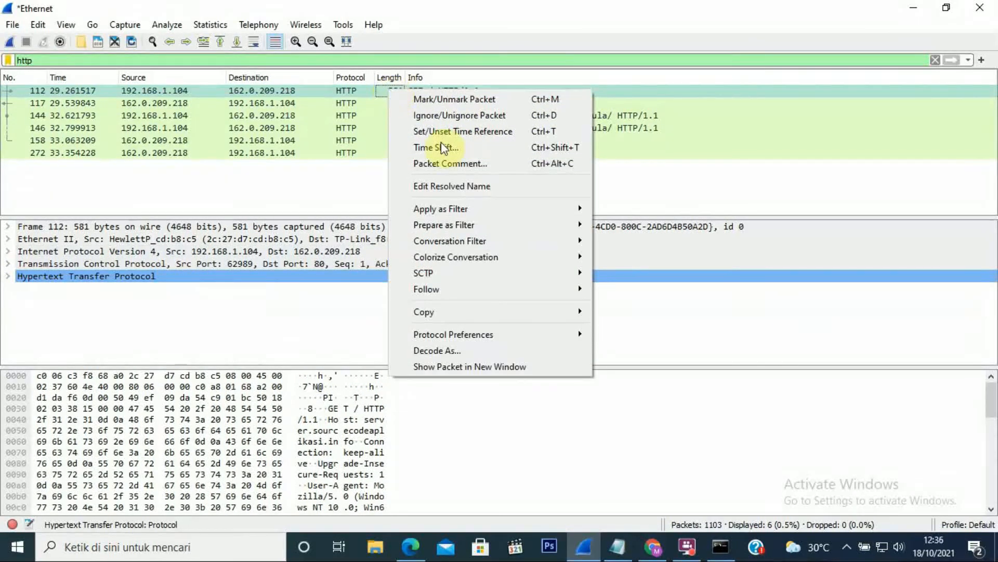
mouse_move(490, 288)
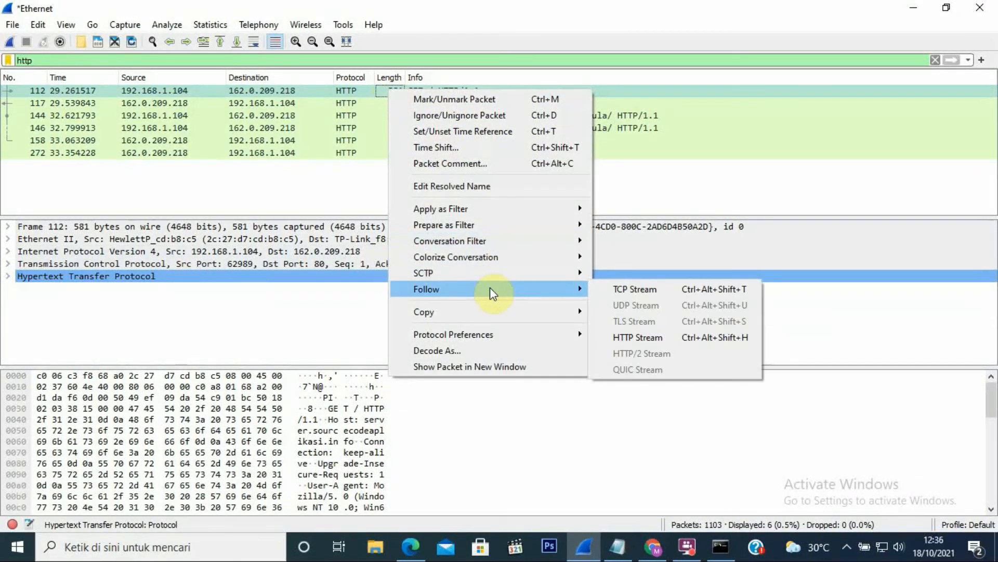
click(629, 289)
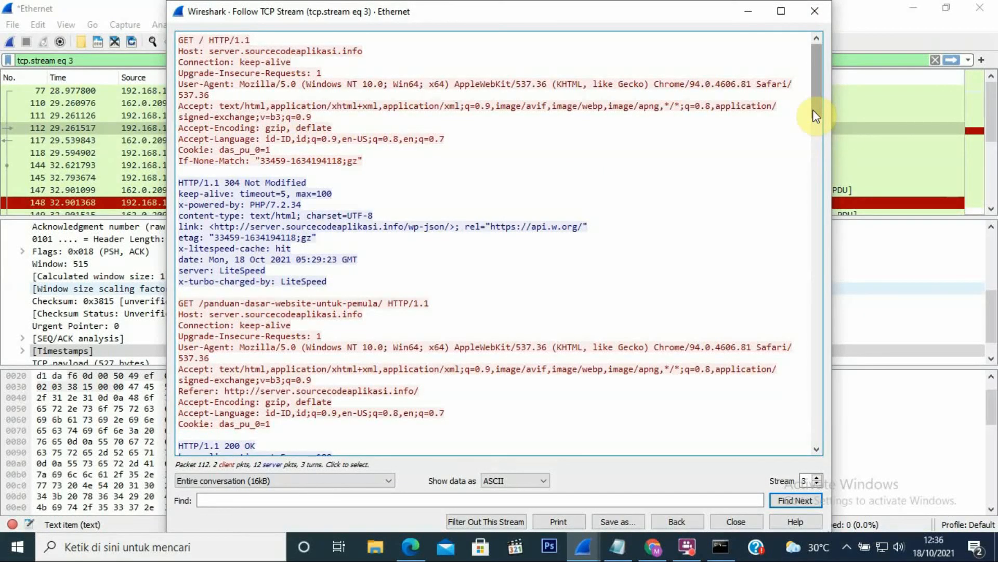
drag(815, 117, 846, 116)
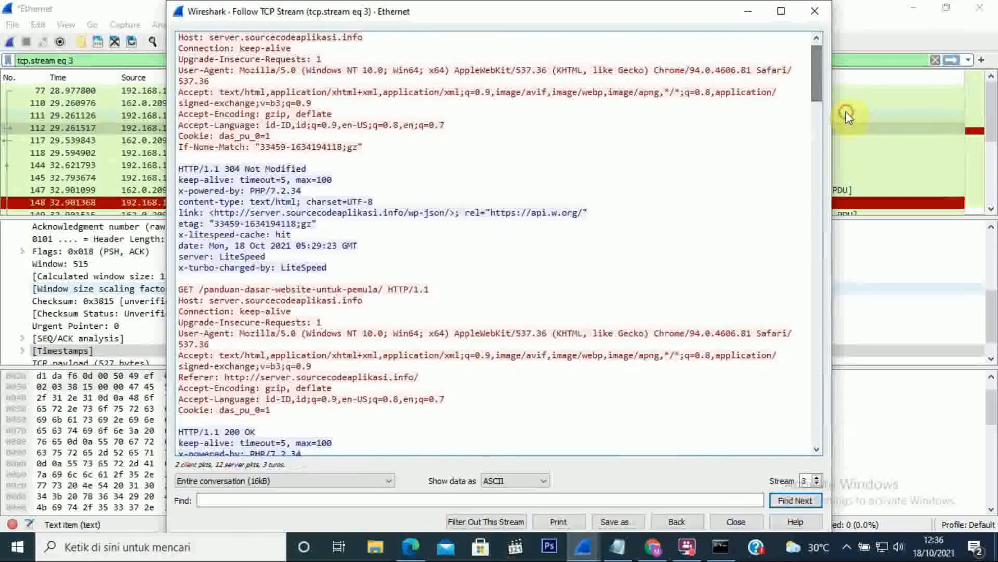
click(810, 12)
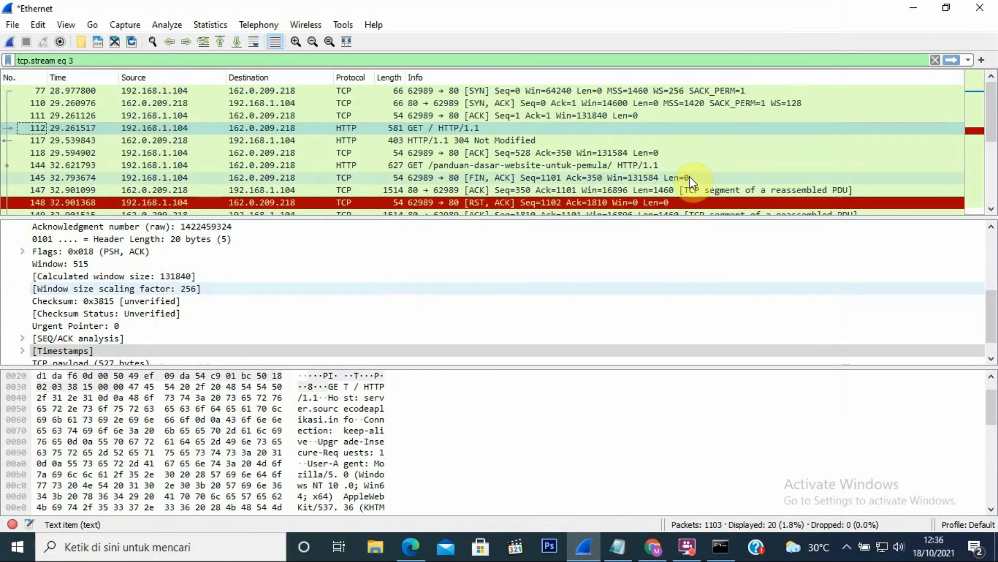
mouse_move(689, 551)
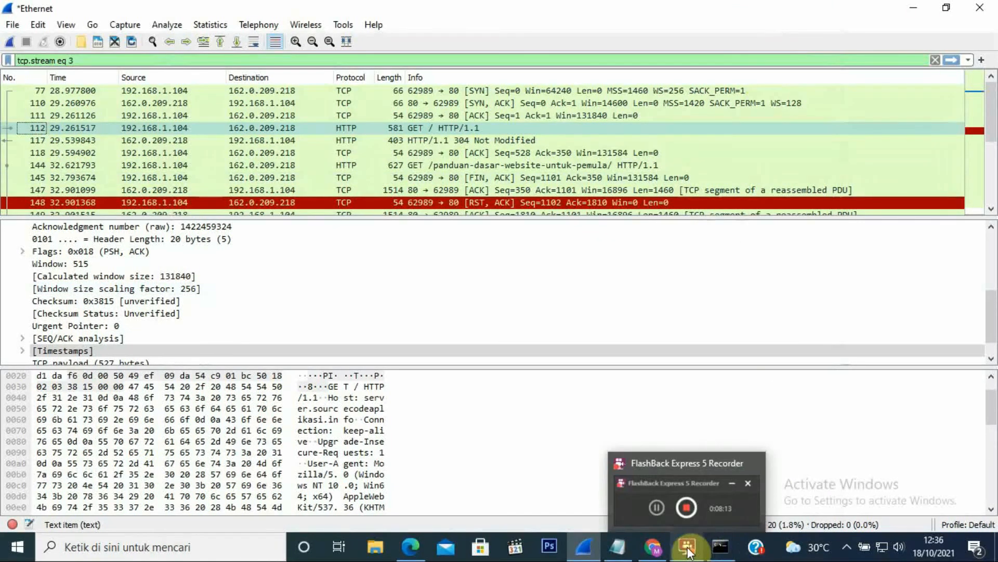